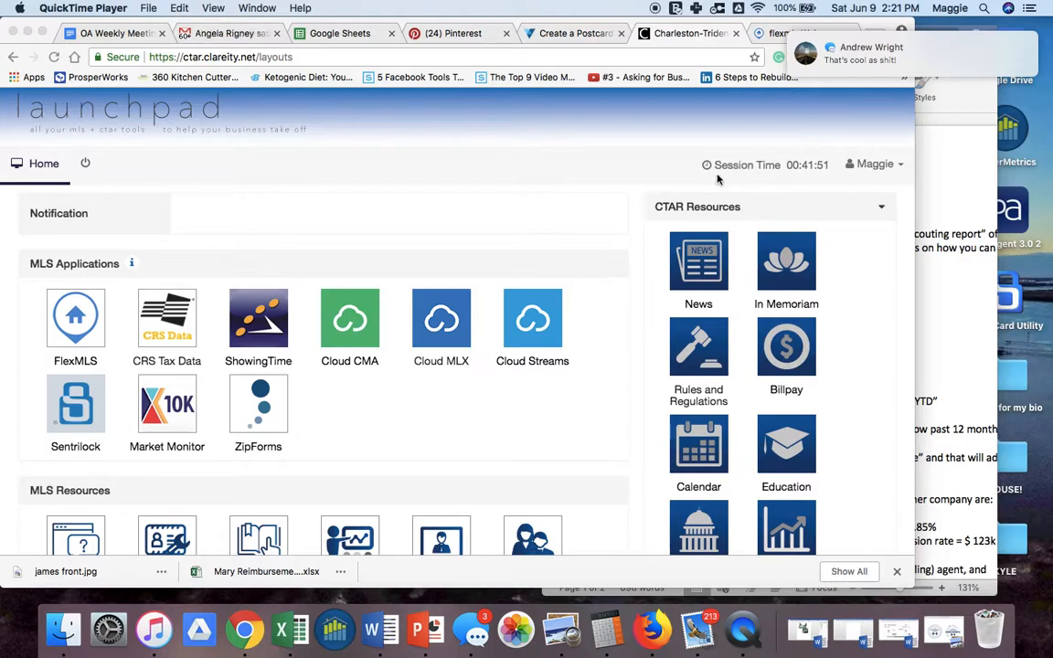
- Launch CRS Tax Data from MLS Applications on the Clareity Launchpad in Chrome
{"action": "left_click", "coordinate": [164, 331]}
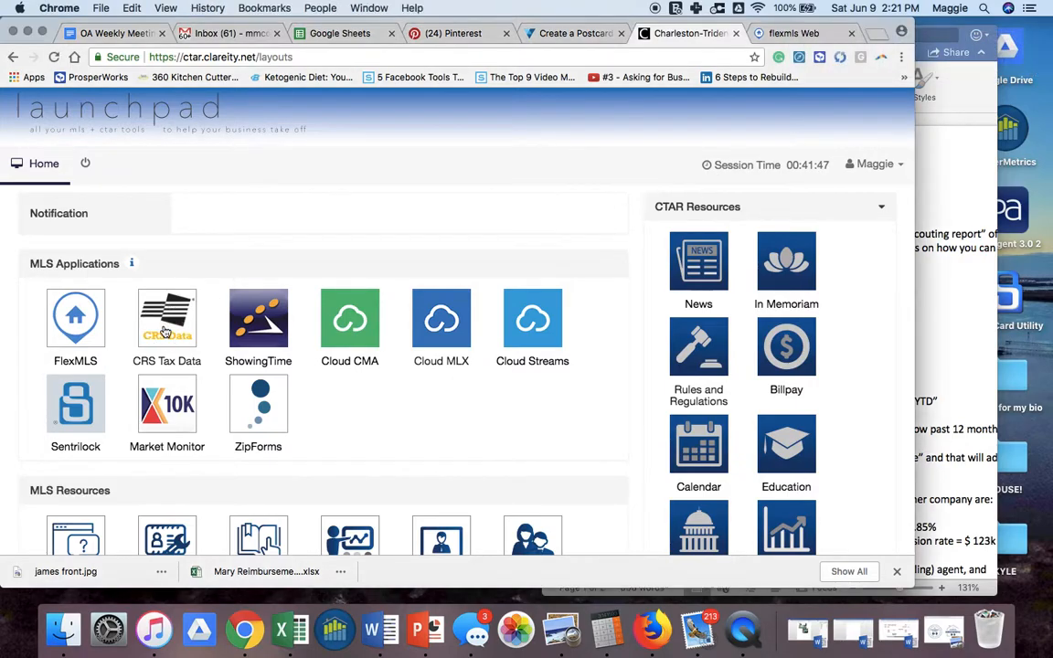
{"action": "left_click", "coordinate": [165, 332]}
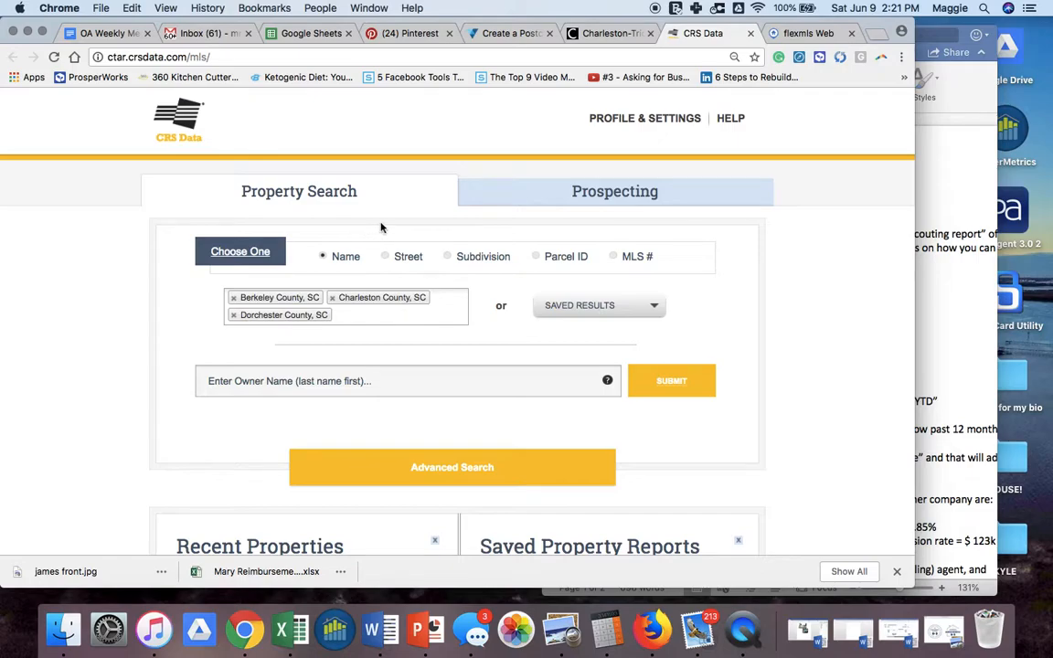
- Start a Prospecting search using Subdivision as the area method, ready to enter subdivision names
{"action": "left_click", "coordinate": [622, 187]}
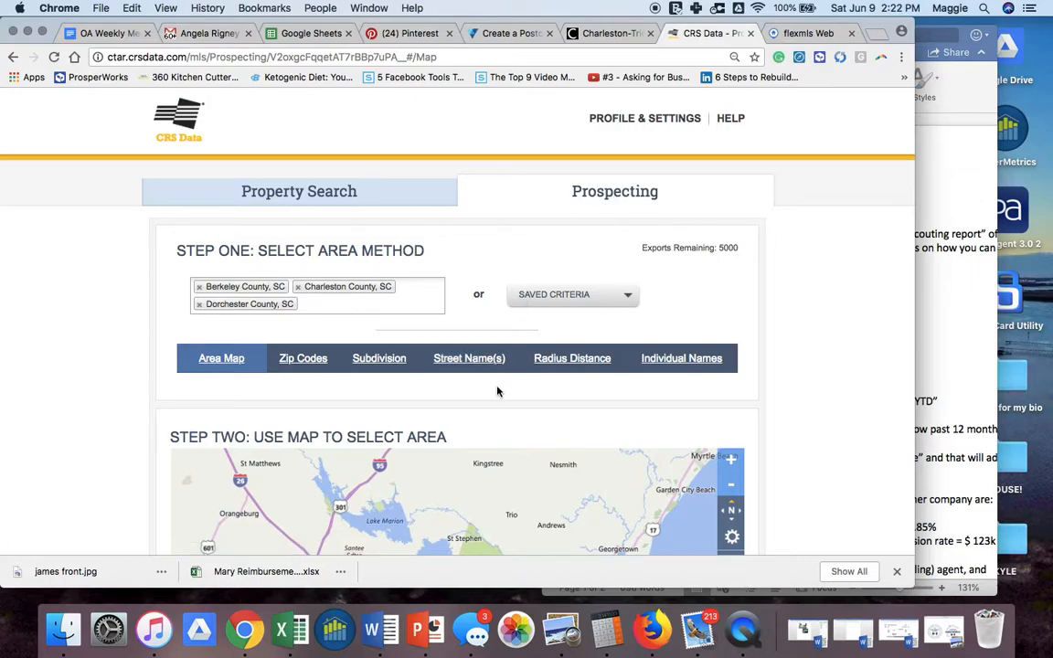
{"action": "scroll", "coordinate": [498, 391], "scroll_direction": "down", "scroll_amount": 2}
{"action": "scroll", "coordinate": [498, 391], "scroll_direction": "down", "scroll_amount": 2}
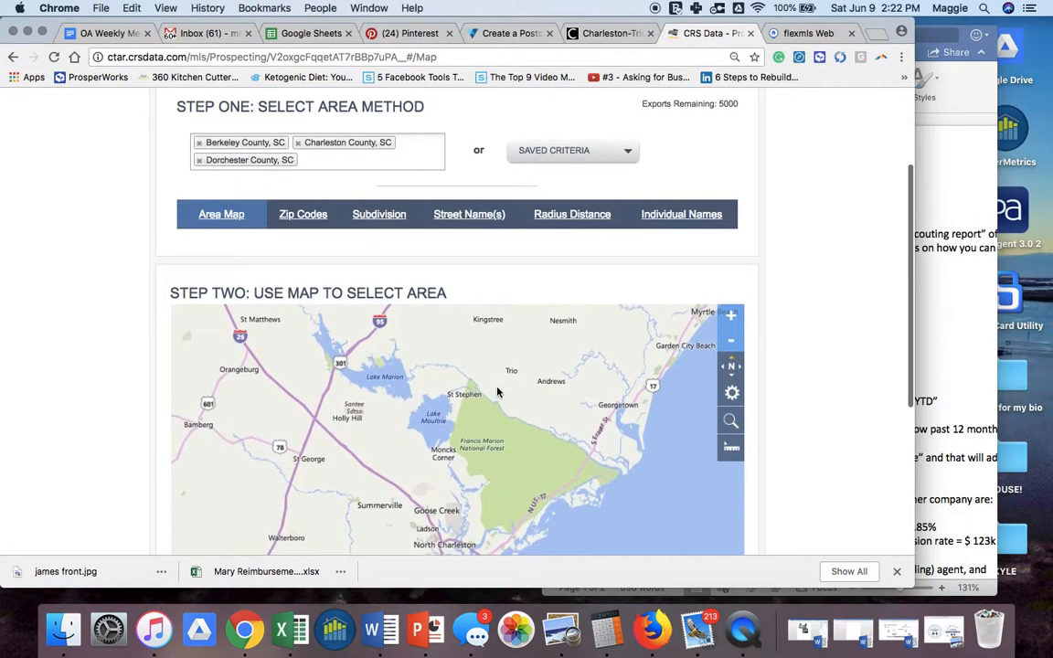
{"action": "left_click", "coordinate": [380, 220]}
{"action": "left_click", "coordinate": [280, 350]}
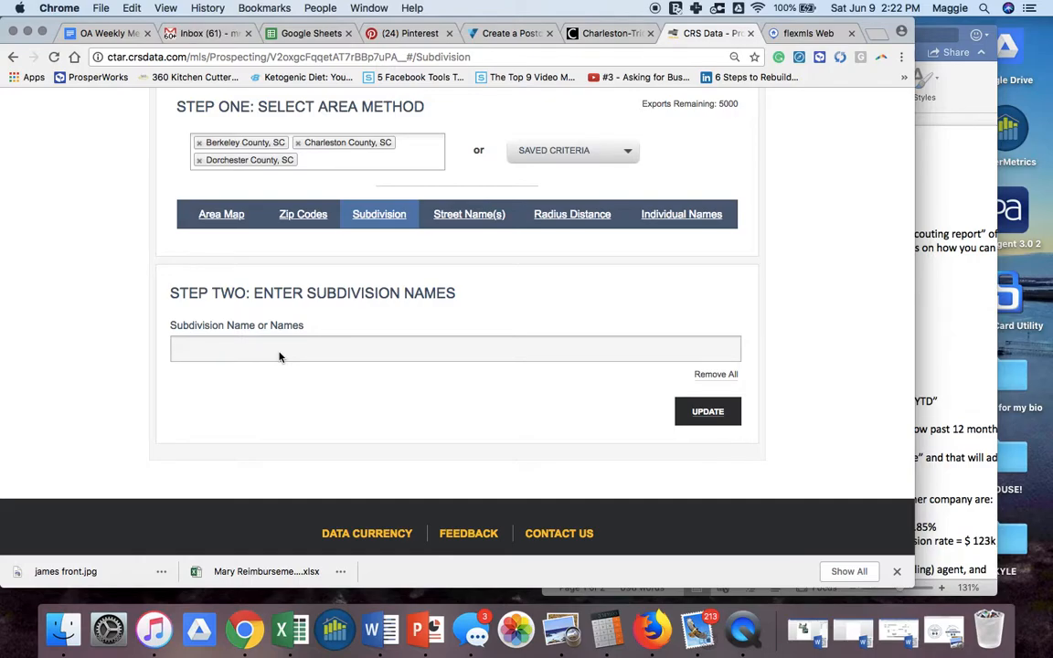
- Add OAK TERRACE PRESERVE, OAK TERRACE PERSERVE PHASE ONE and OAK TERRACE PRESERVE PHASE 3, then update
{"action": "type", "text": "Oak "}
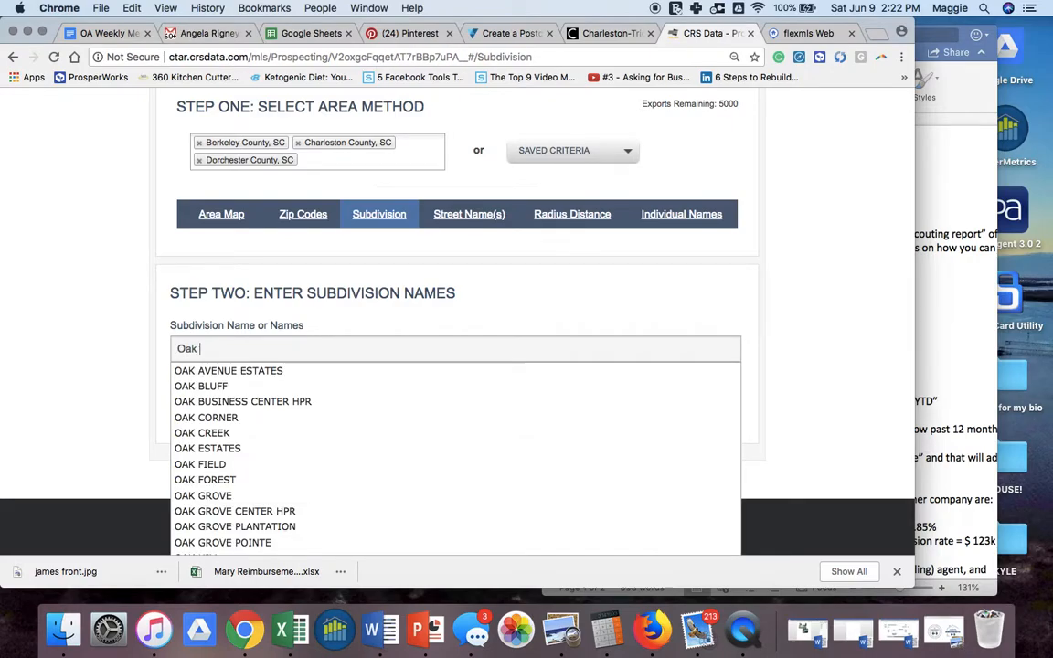
{"action": "type", "text": "Terrace"}
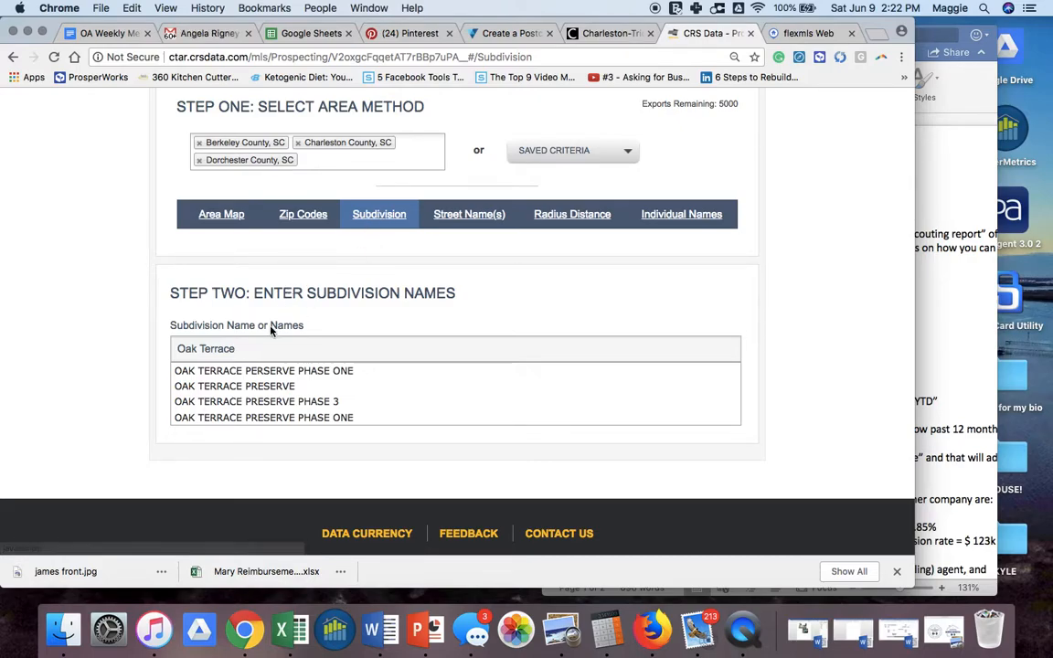
{"action": "left_click", "coordinate": [284, 388]}
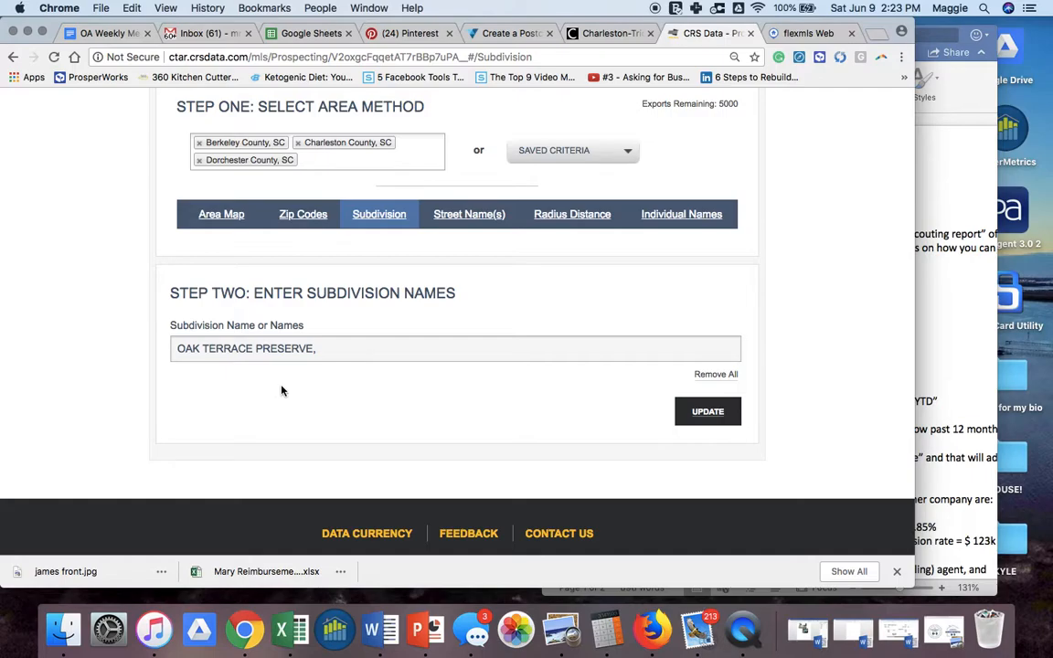
{"action": "type", "text": "Oak"}
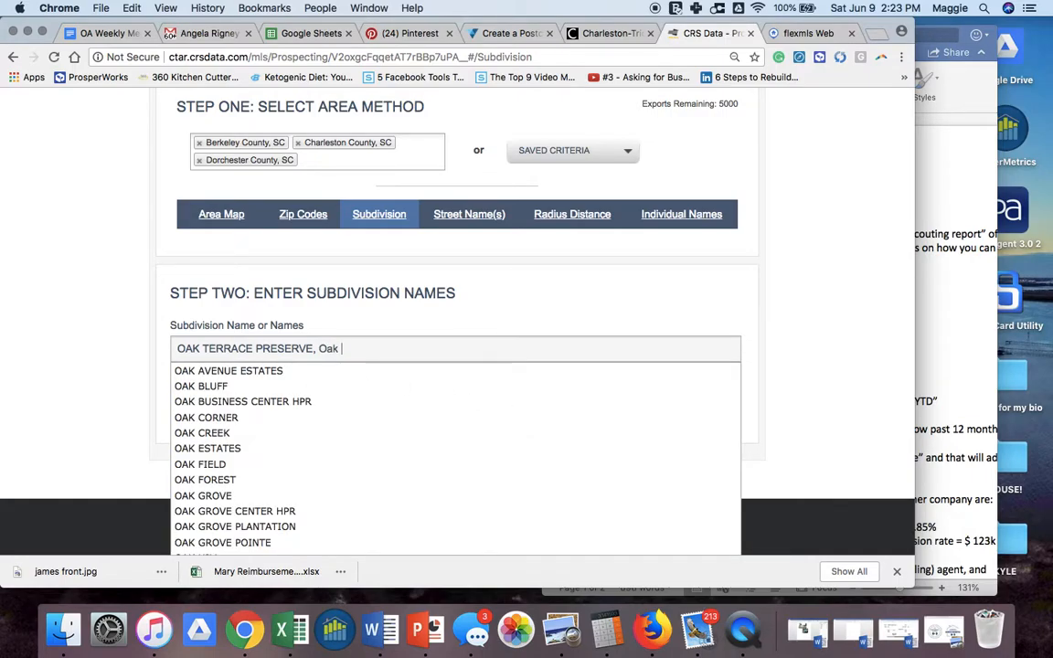
{"action": "type", "text": " Terrace"}
{"action": "left_click", "coordinate": [391, 373]}
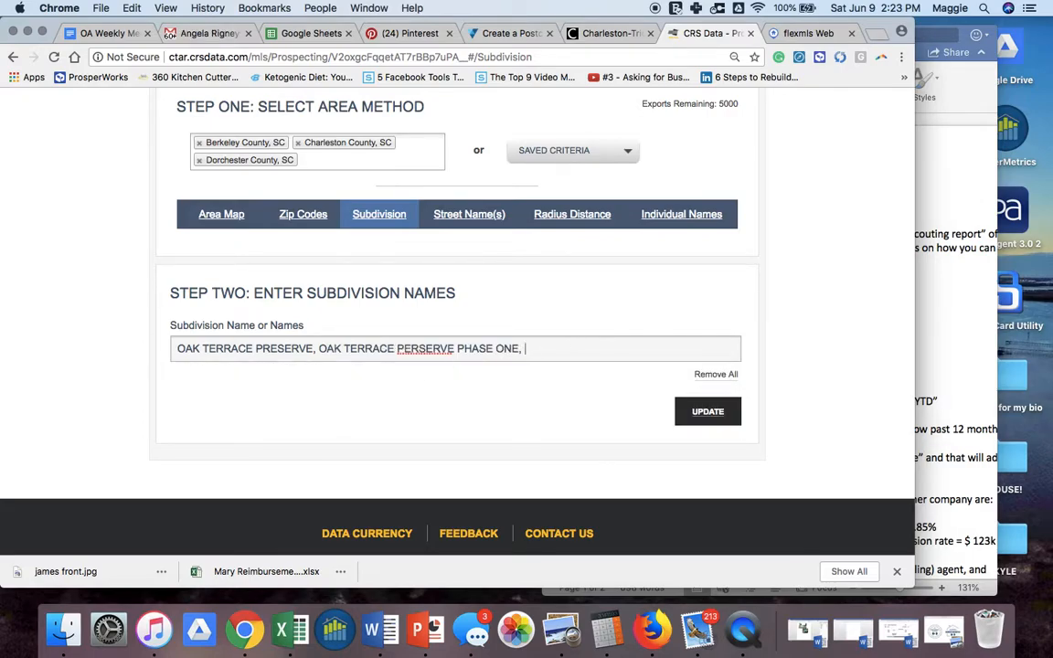
{"action": "type", "text": "Oak Terra"}
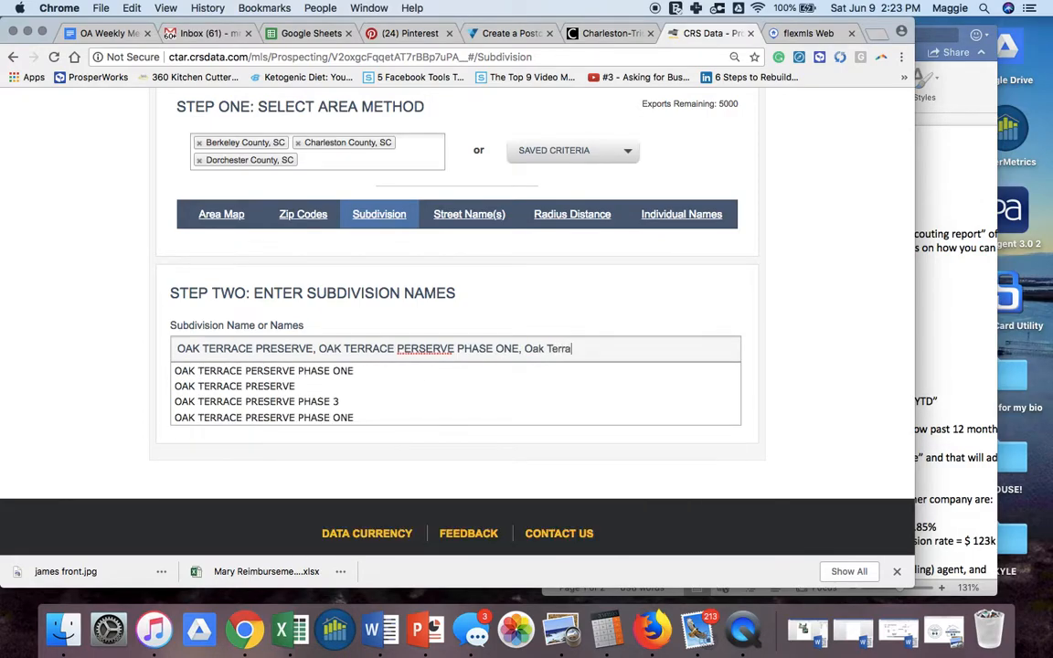
{"action": "left_click", "coordinate": [364, 404]}
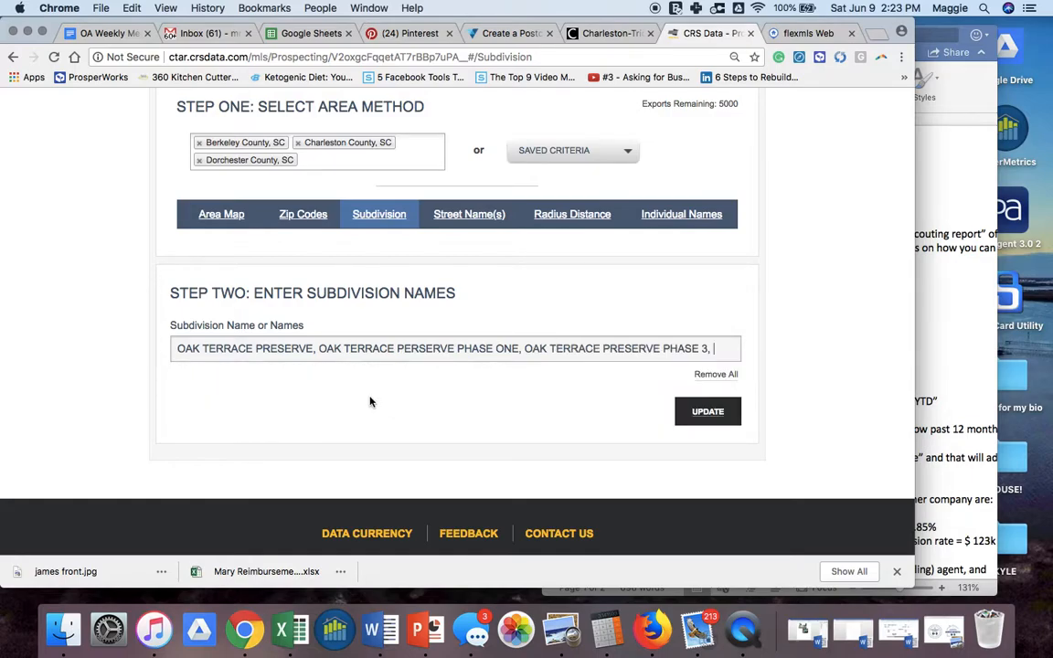
{"action": "left_click", "coordinate": [693, 415]}
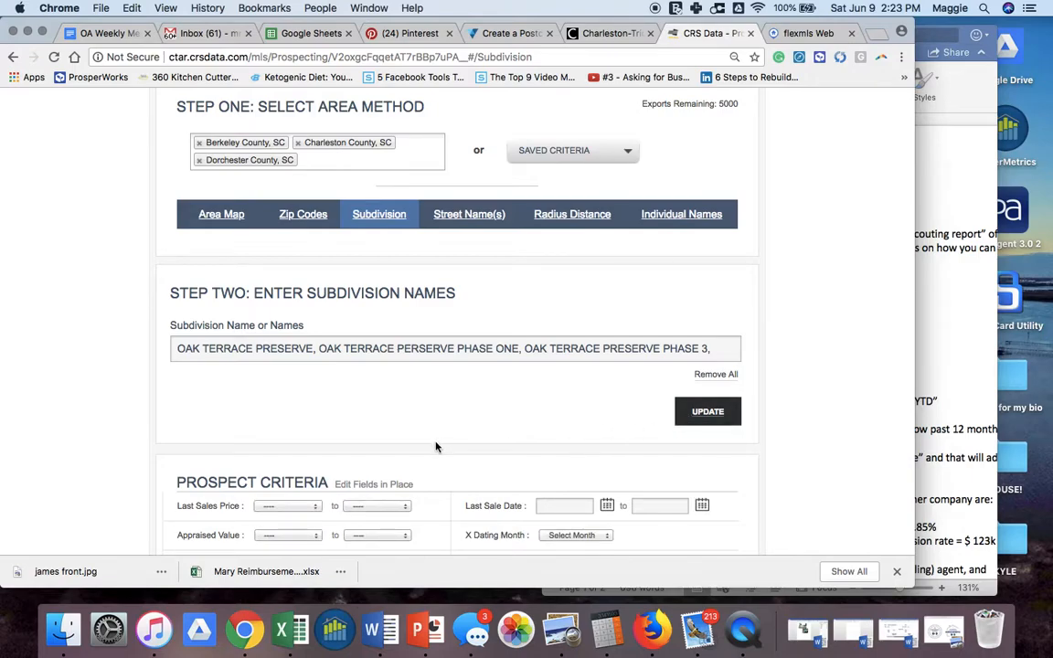
{"action": "scroll", "coordinate": [439, 492], "scroll_direction": "down", "scroll_amount": 1}
{"action": "scroll", "coordinate": [438, 492], "scroll_direction": "down", "scroll_amount": 8}
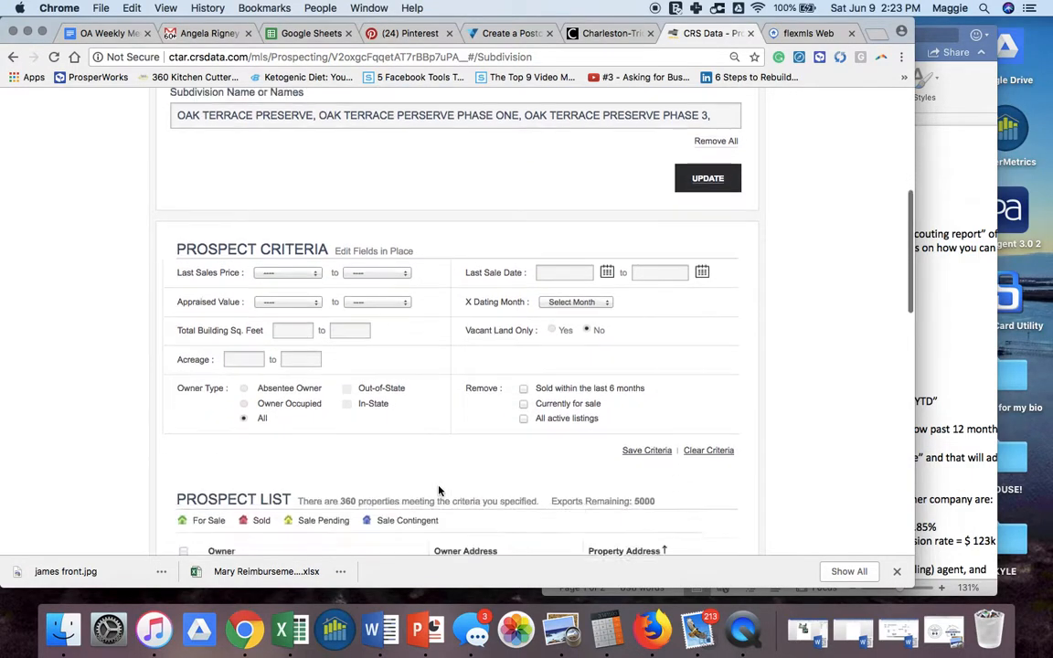
{"action": "left_click_drag", "start_coordinate": [298, 368], "coordinate": [539, 368]}
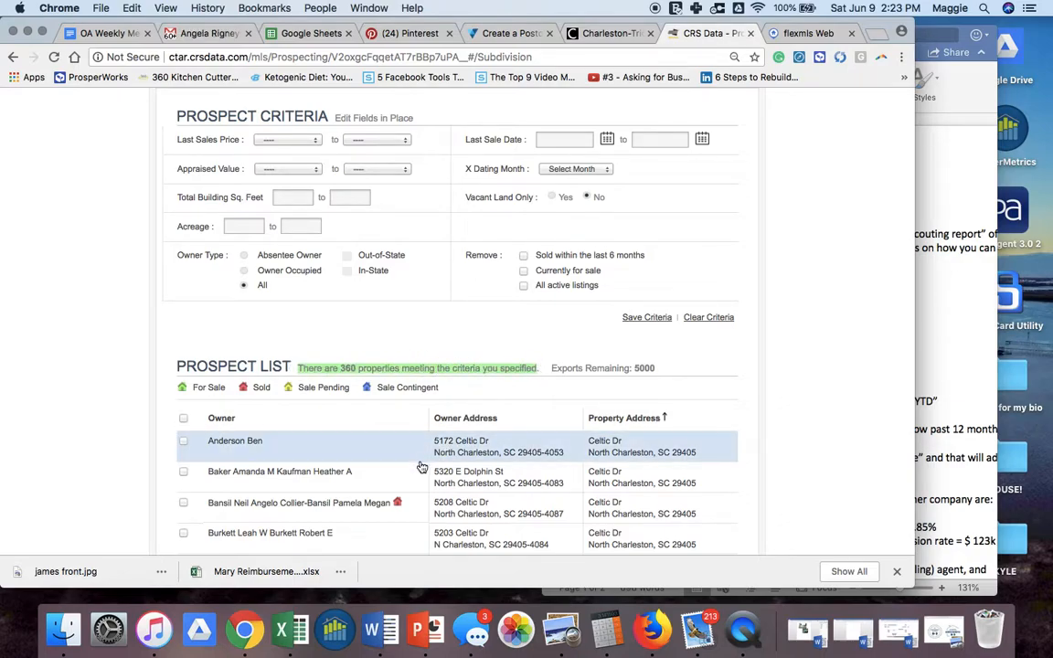
{"action": "scroll", "coordinate": [422, 467], "scroll_direction": "down", "scroll_amount": 1}
{"action": "scroll", "coordinate": [421, 467], "scroll_direction": "down", "scroll_amount": 6}
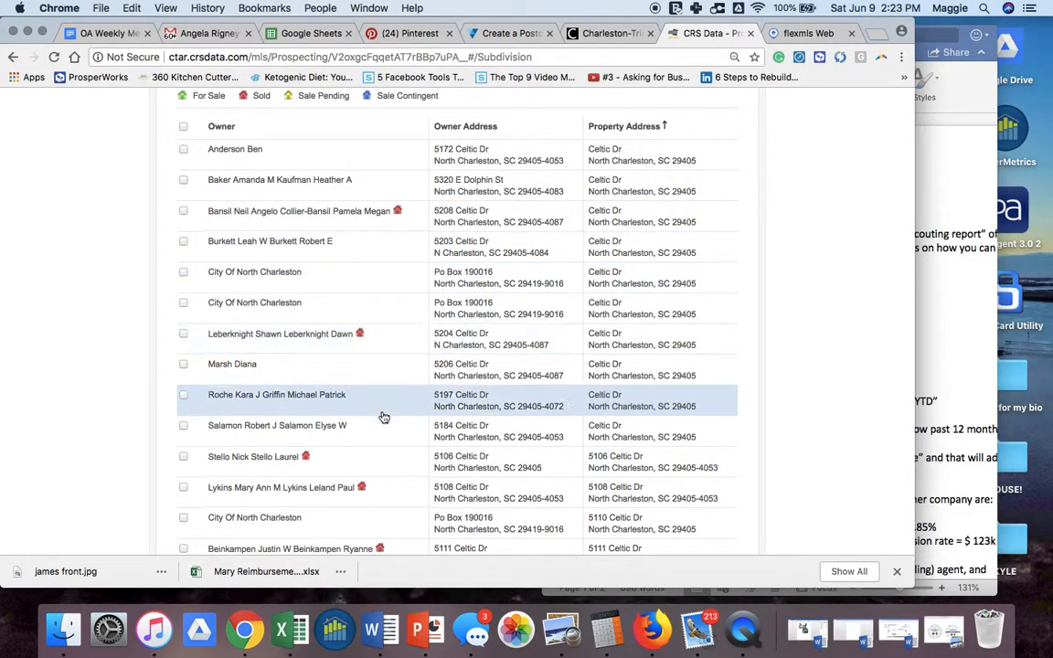
{"action": "scroll", "coordinate": [384, 403], "scroll_direction": "down", "scroll_amount": 4}
{"action": "scroll", "coordinate": [384, 404], "scroll_direction": "down", "scroll_amount": 5}
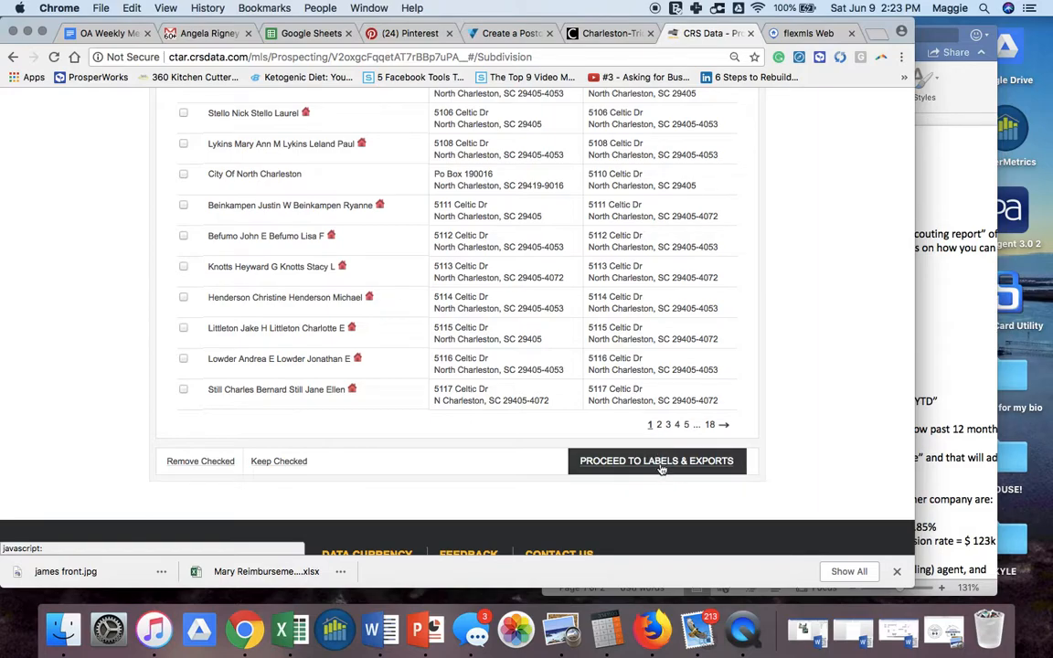
- In Labels & Exports options, sort by Address and show names Last Name First (Companies)
{"action": "left_click", "coordinate": [665, 463]}
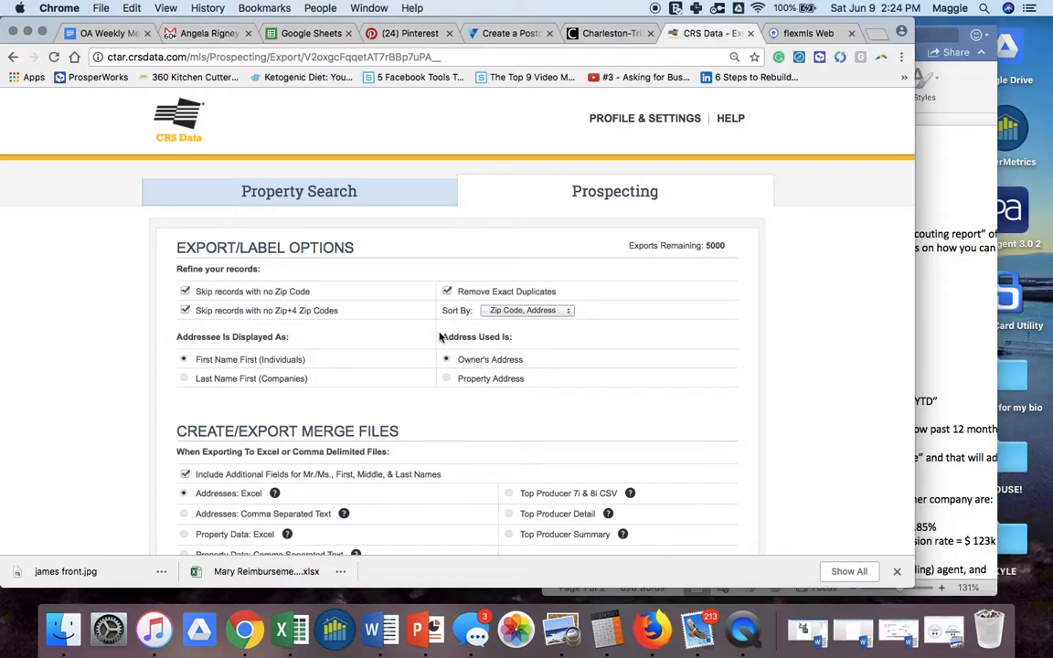
{"action": "left_click", "coordinate": [517, 310]}
{"action": "left_click", "coordinate": [514, 363]}
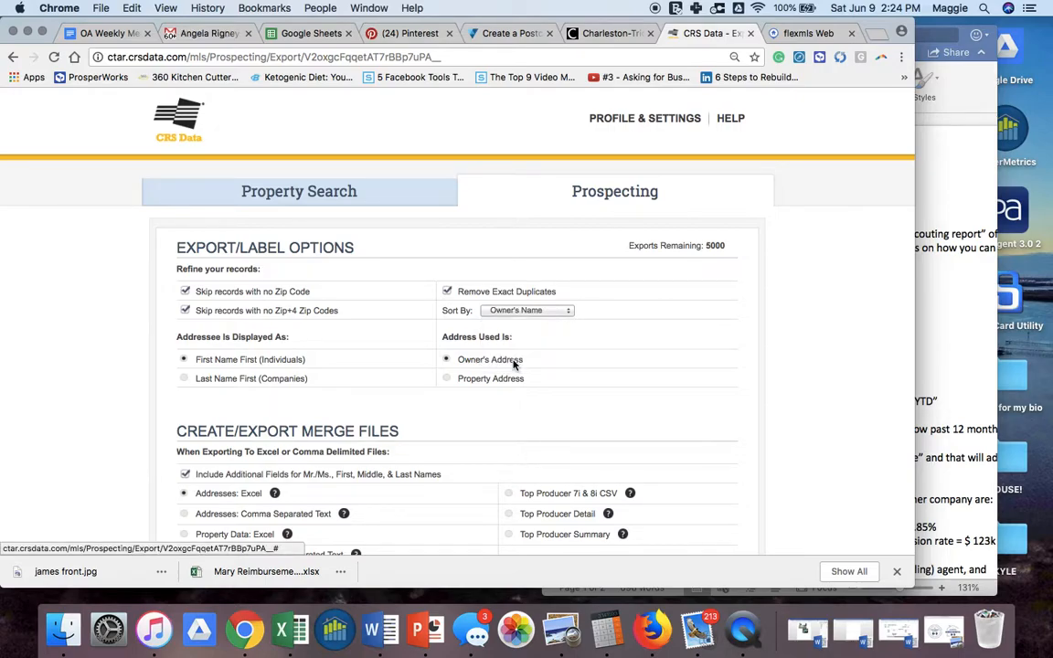
{"action": "left_click", "coordinate": [535, 311]}
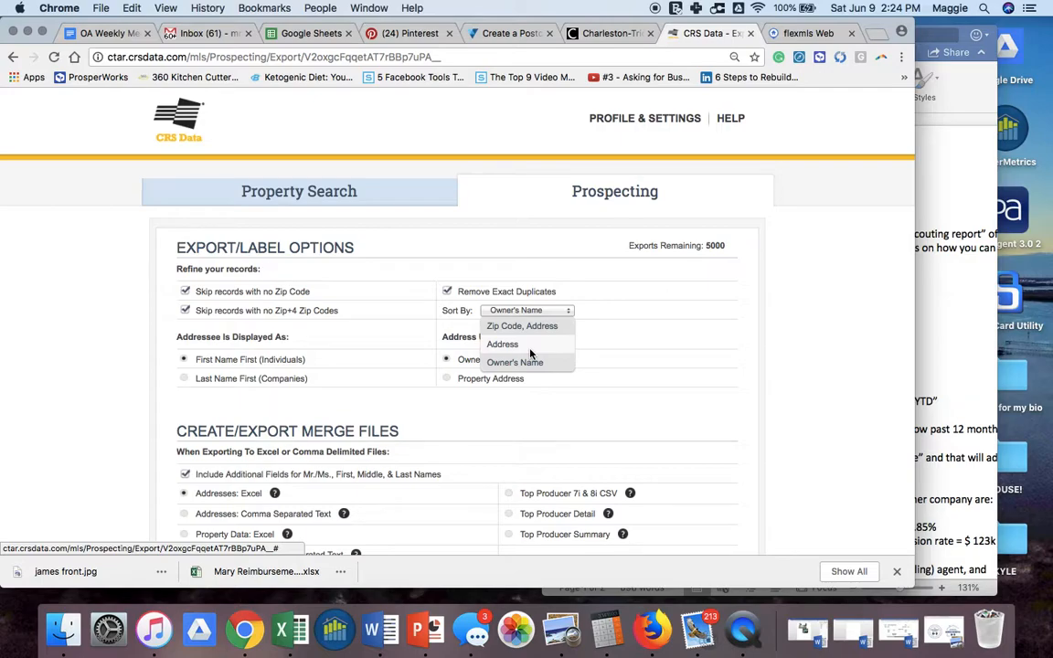
{"action": "left_click", "coordinate": [518, 346]}
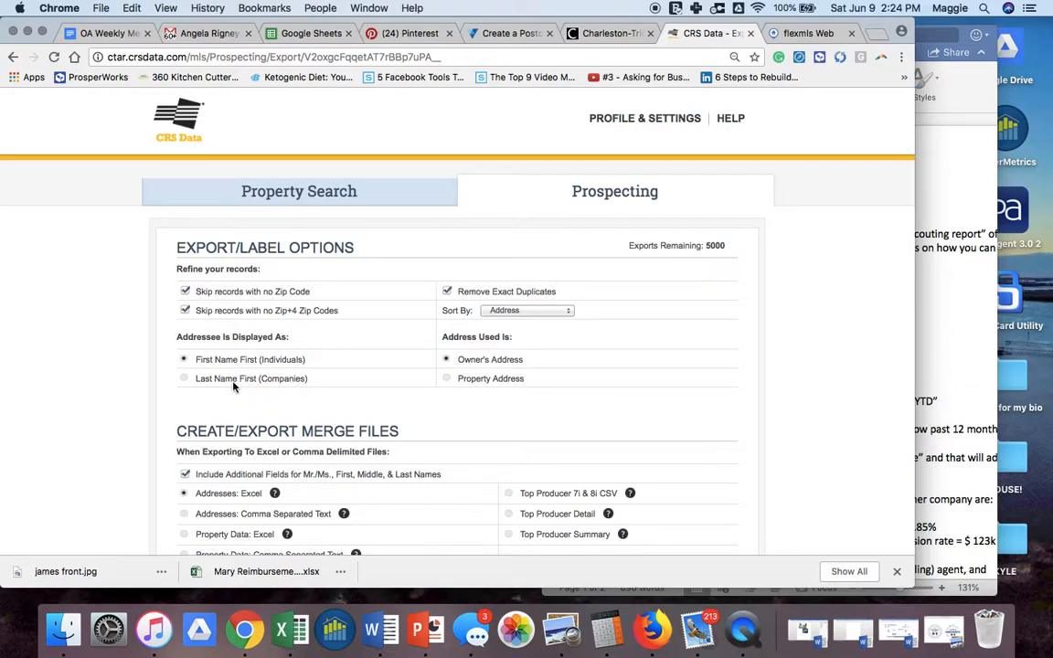
{"action": "left_click", "coordinate": [184, 379]}
- Export the owner addresses to Excel and open the downloaded CRSAddressExport file
{"action": "scroll", "coordinate": [470, 480], "scroll_direction": "down", "scroll_amount": 2}
{"action": "scroll", "coordinate": [471, 481], "scroll_direction": "down", "scroll_amount": 2}
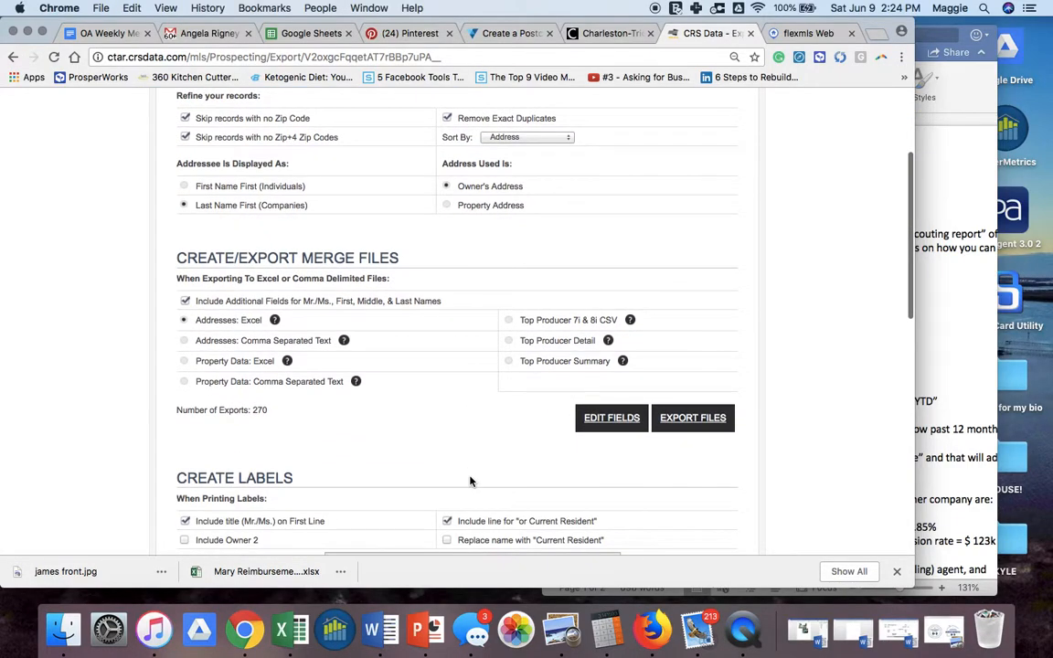
{"action": "scroll", "coordinate": [471, 482], "scroll_direction": "down", "scroll_amount": 3}
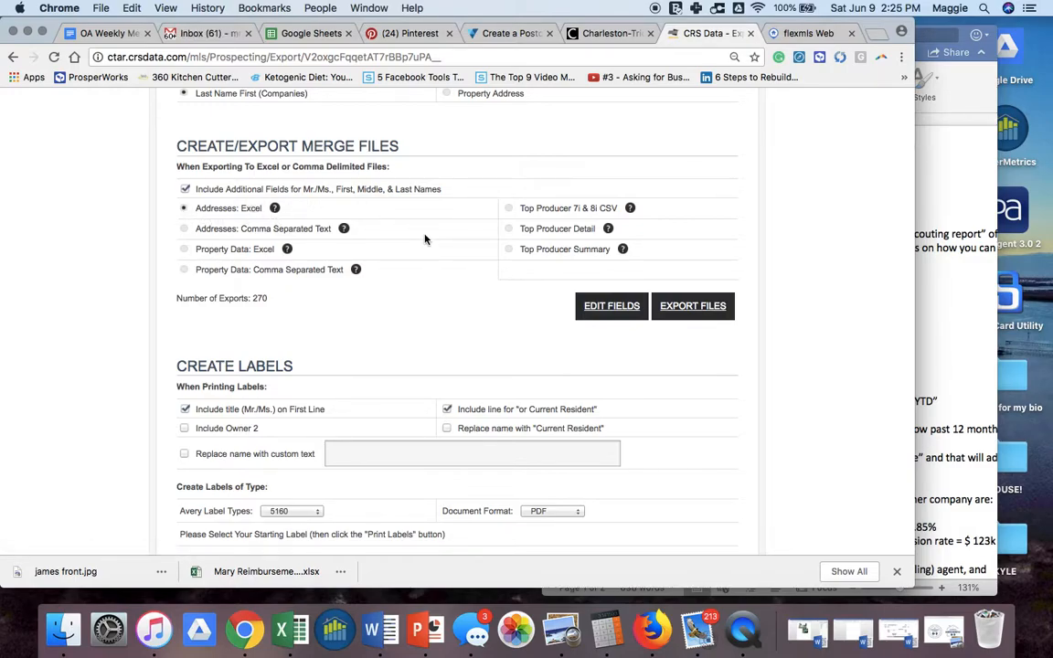
{"action": "left_click", "coordinate": [692, 310]}
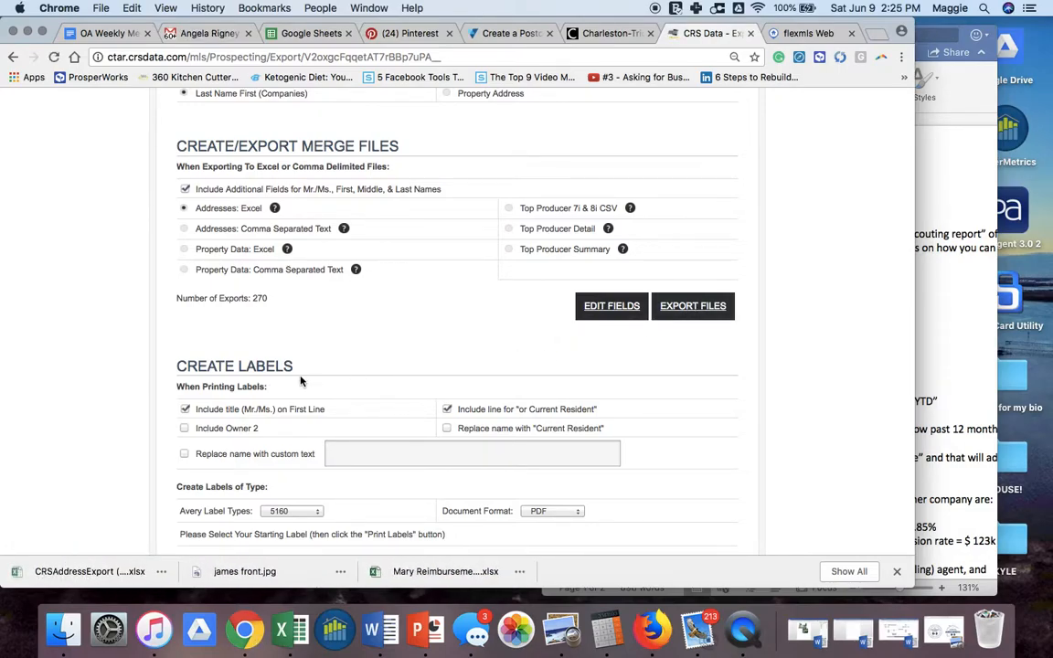
{"action": "left_click", "coordinate": [85, 576]}
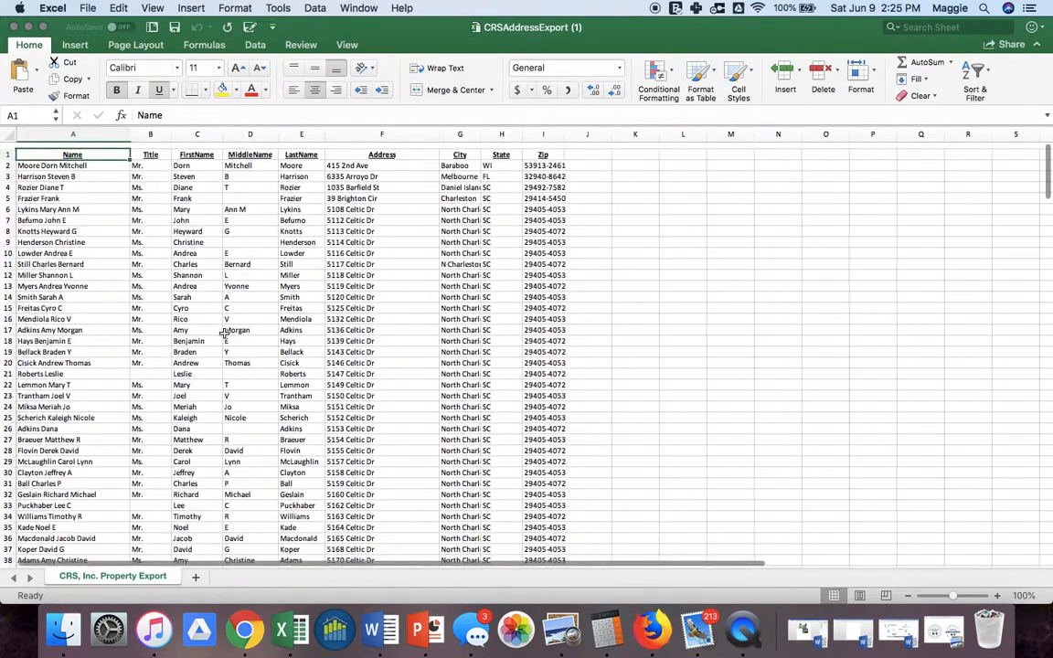
- Review the CRSAddressExport owner rows and columns, then close the workbook
{"action": "scroll", "coordinate": [223, 333], "scroll_direction": "down", "scroll_amount": 20}
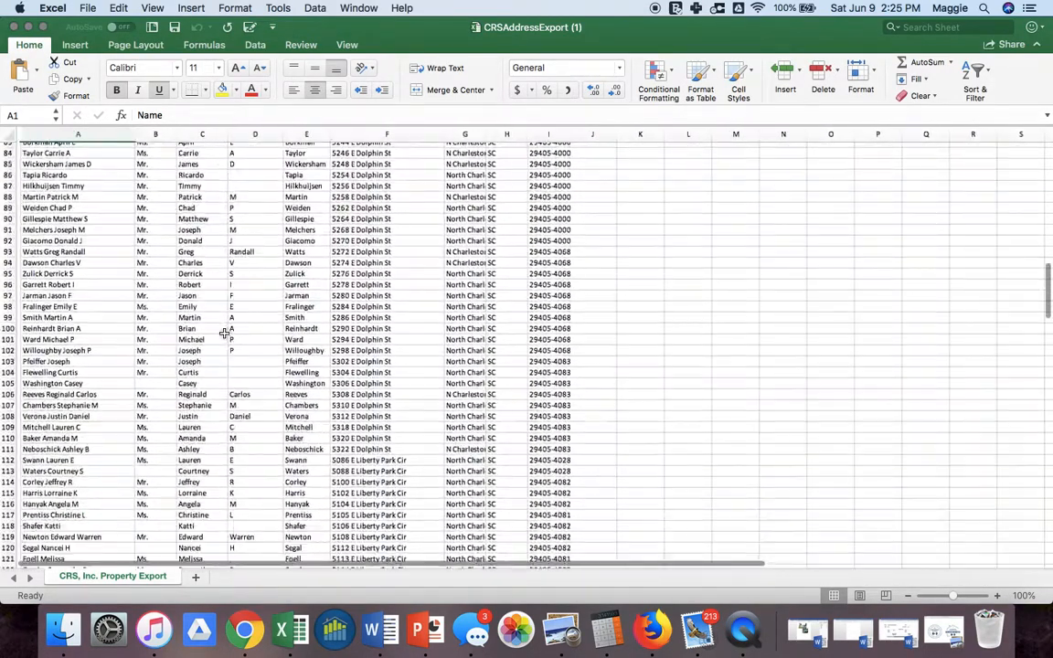
{"action": "scroll", "coordinate": [223, 334], "scroll_direction": "down", "scroll_amount": 20}
{"action": "scroll", "coordinate": [224, 333], "scroll_direction": "up", "scroll_amount": 6}
{"action": "scroll", "coordinate": [224, 334], "scroll_direction": "up", "scroll_amount": 20}
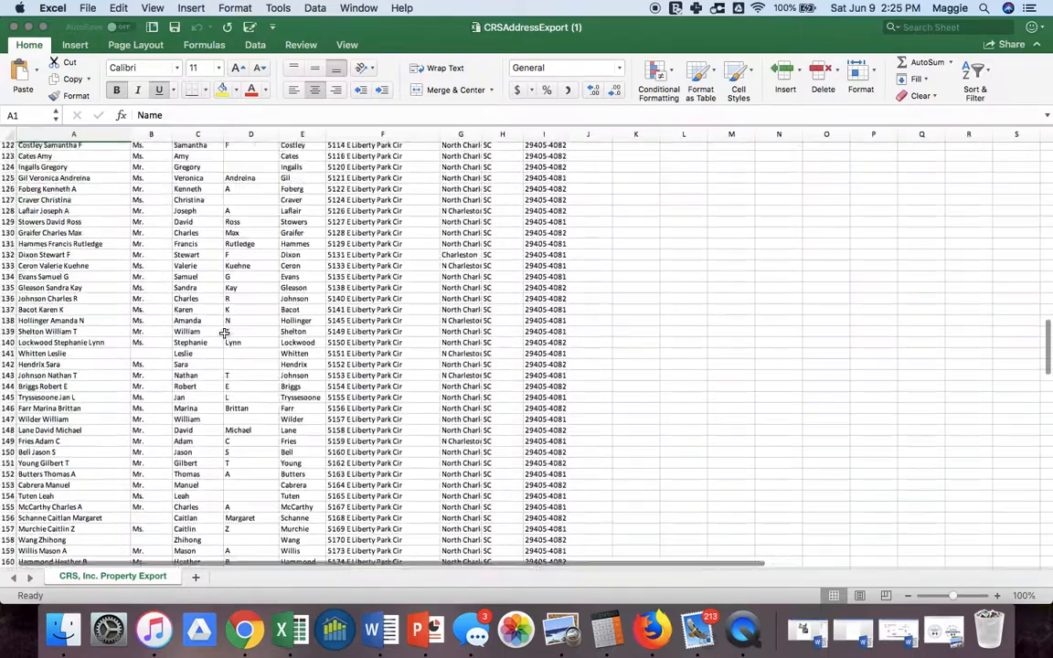
{"action": "scroll", "coordinate": [224, 333], "scroll_direction": "up", "scroll_amount": 20}
{"action": "scroll", "coordinate": [224, 334], "scroll_direction": "right", "scroll_amount": 1}
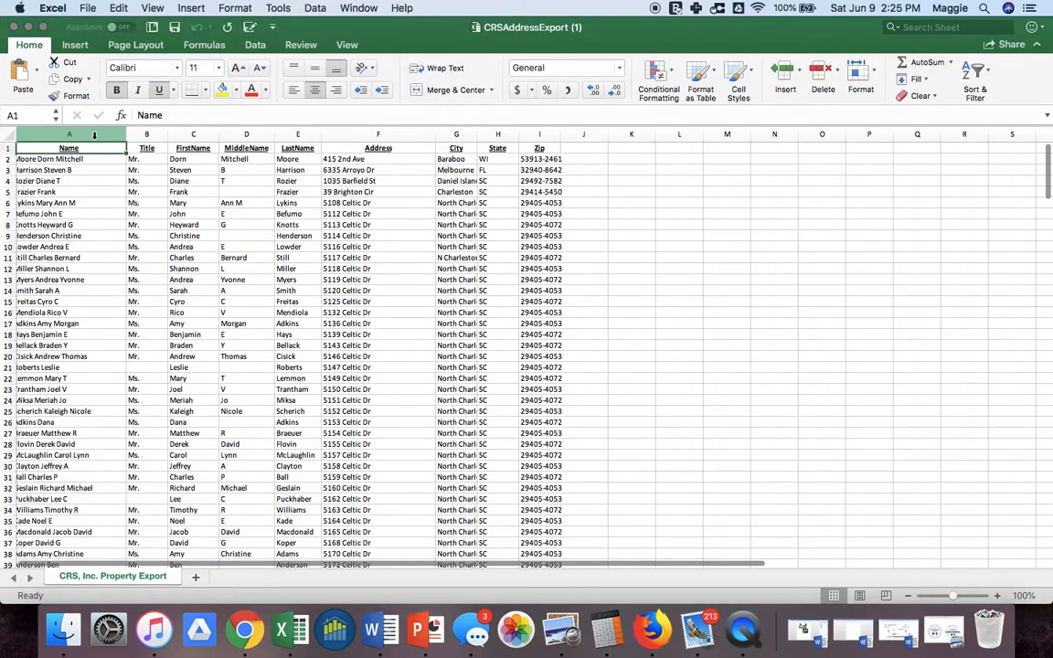
{"action": "left_click", "coordinate": [13, 27]}
{"action": "left_click", "coordinate": [420, 331]}
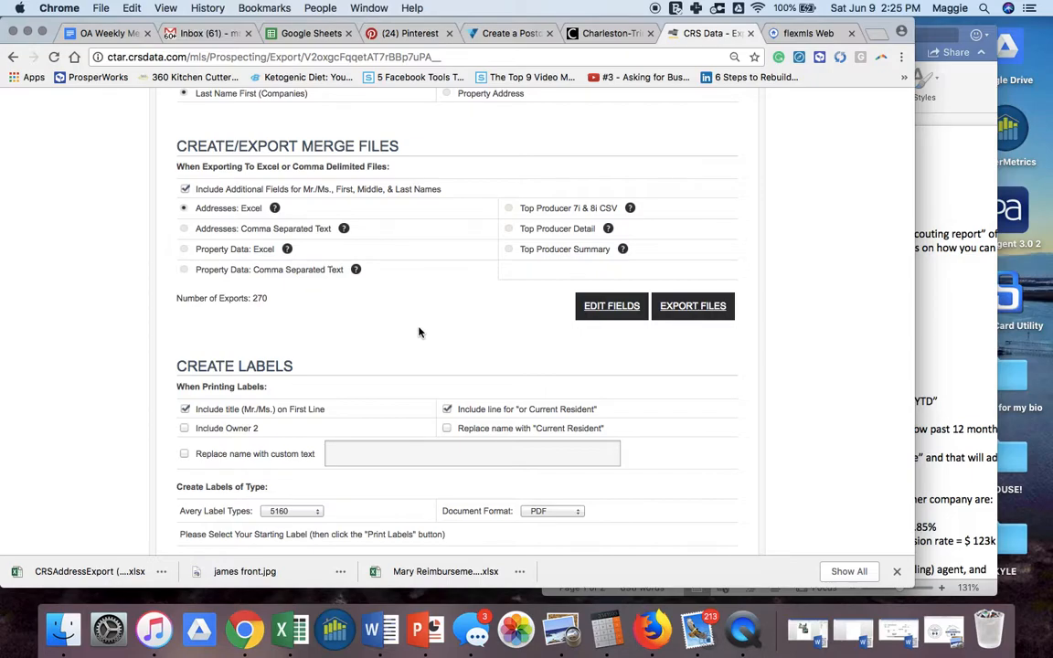
{"action": "scroll", "coordinate": [420, 331], "scroll_direction": "down", "scroll_amount": 5}
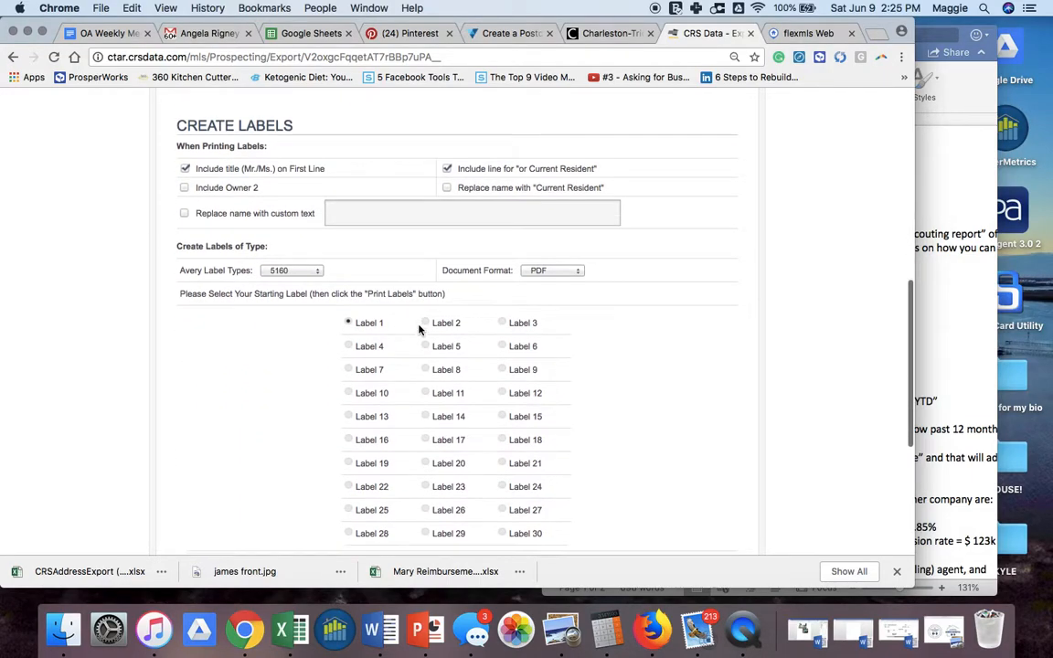
{"action": "scroll", "coordinate": [419, 330], "scroll_direction": "down", "scroll_amount": 2}
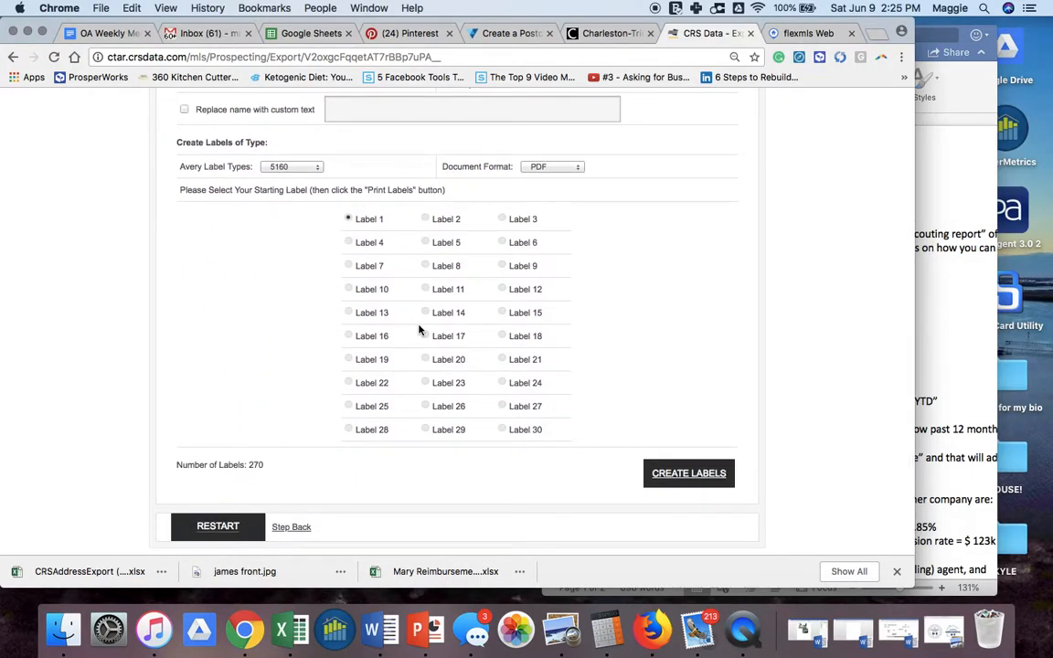
{"action": "scroll", "coordinate": [419, 330], "scroll_direction": "up", "scroll_amount": 3}
{"action": "scroll", "coordinate": [419, 330], "scroll_direction": "down", "scroll_amount": 2}
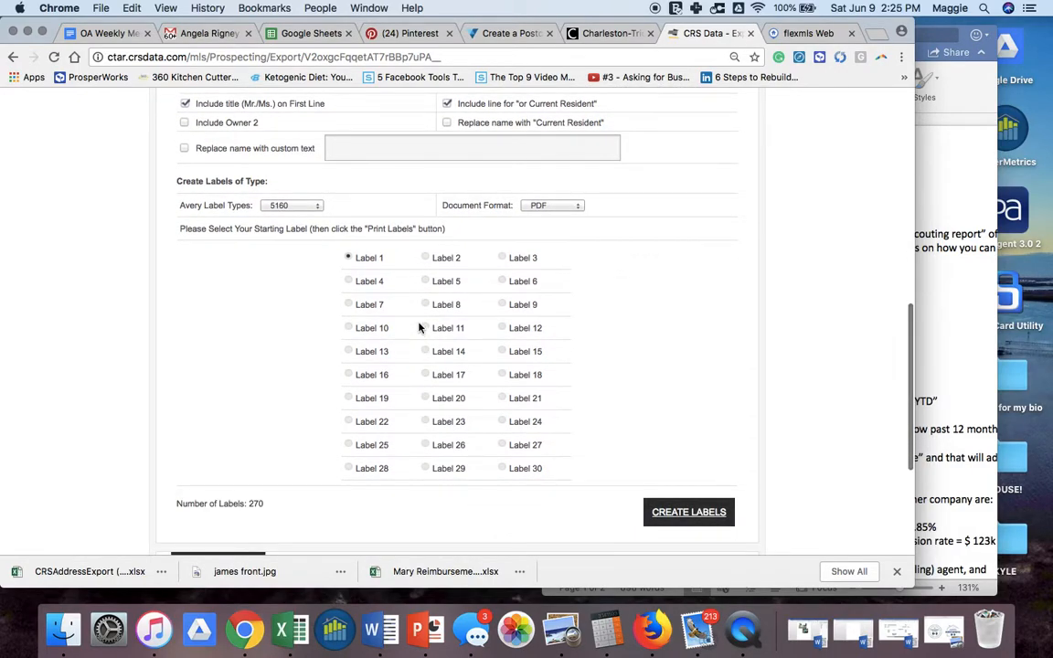
{"action": "left_click", "coordinate": [348, 281]}
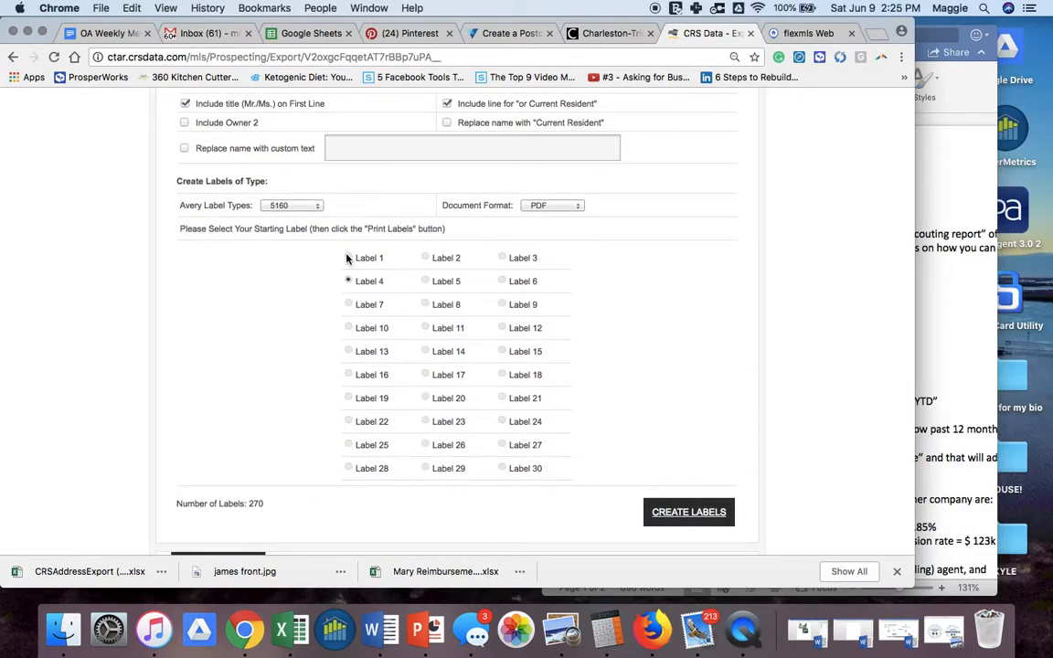
{"action": "left_click", "coordinate": [347, 259]}
{"action": "scroll", "coordinate": [304, 275], "scroll_direction": "up", "scroll_amount": 2}
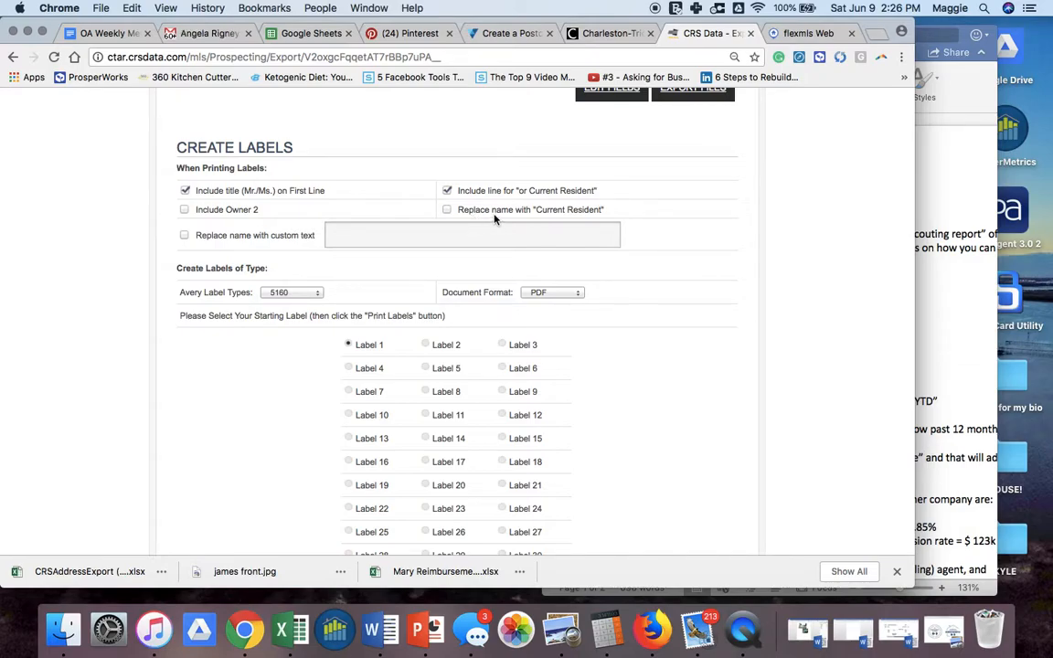
{"action": "scroll", "coordinate": [667, 452], "scroll_direction": "down", "scroll_amount": 4}
- Generate CRSMailingLabels.pdf, page through the owner labels in Preview, and close it
{"action": "left_click", "coordinate": [670, 452]}
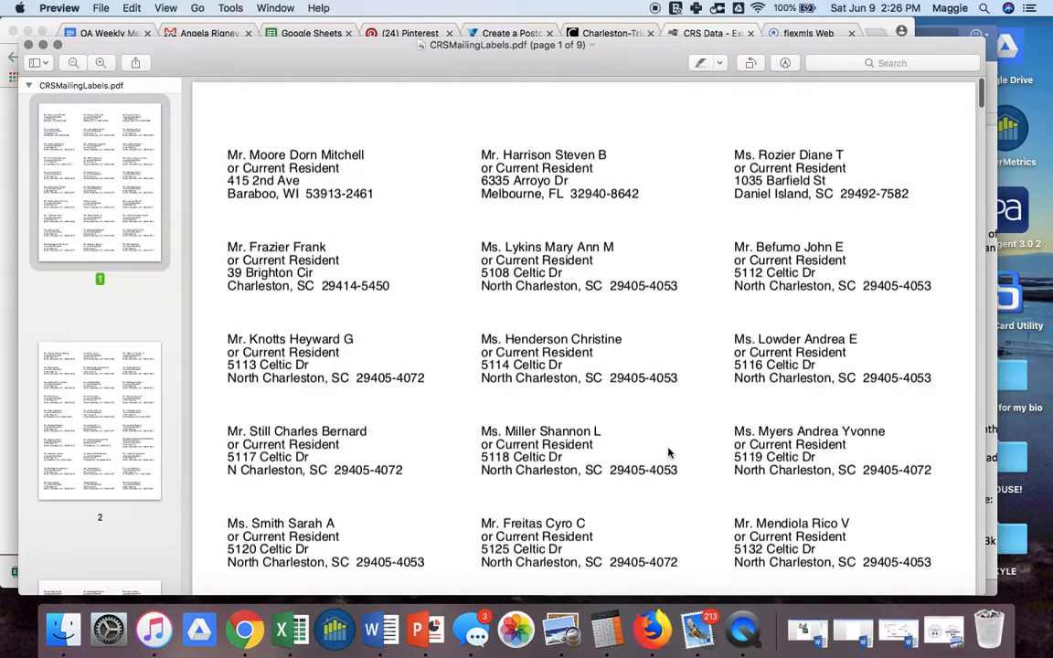
{"action": "scroll", "coordinate": [424, 370], "scroll_direction": "down", "scroll_amount": 3}
{"action": "scroll", "coordinate": [425, 371], "scroll_direction": "down", "scroll_amount": 15}
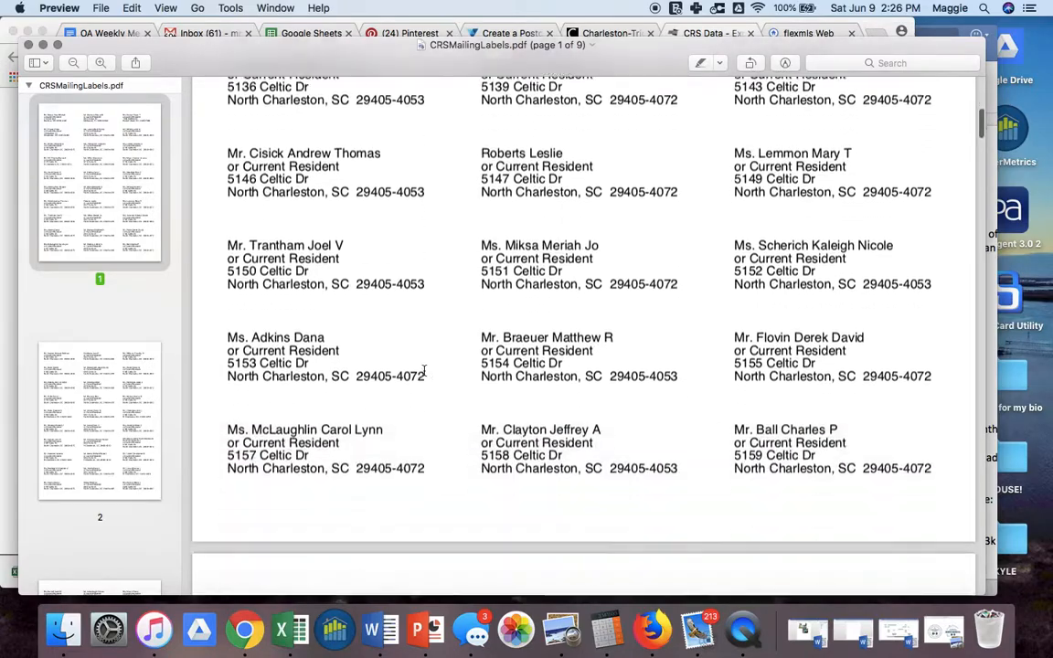
{"action": "scroll", "coordinate": [424, 370], "scroll_direction": "down", "scroll_amount": 8}
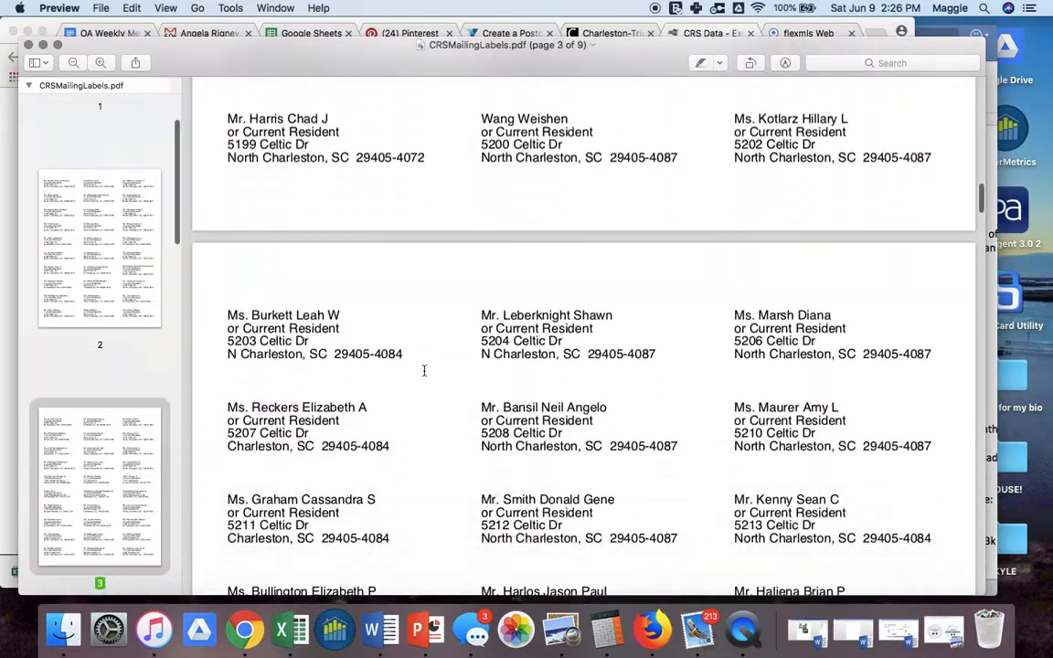
{"action": "scroll", "coordinate": [424, 370], "scroll_direction": "down", "scroll_amount": 14}
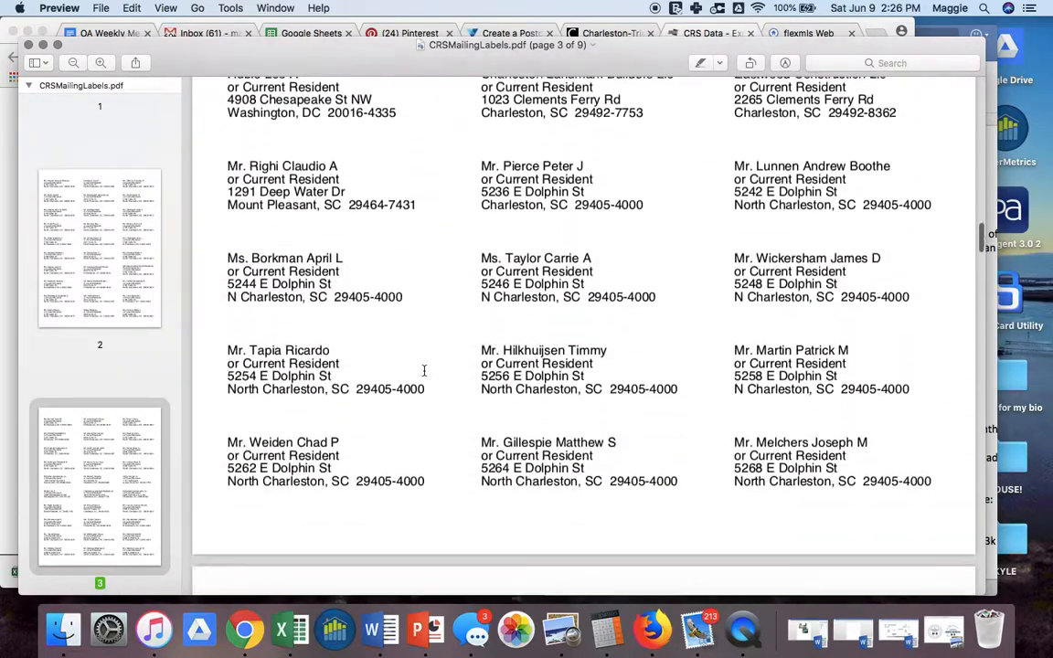
{"action": "scroll", "coordinate": [424, 370], "scroll_direction": "down", "scroll_amount": 6}
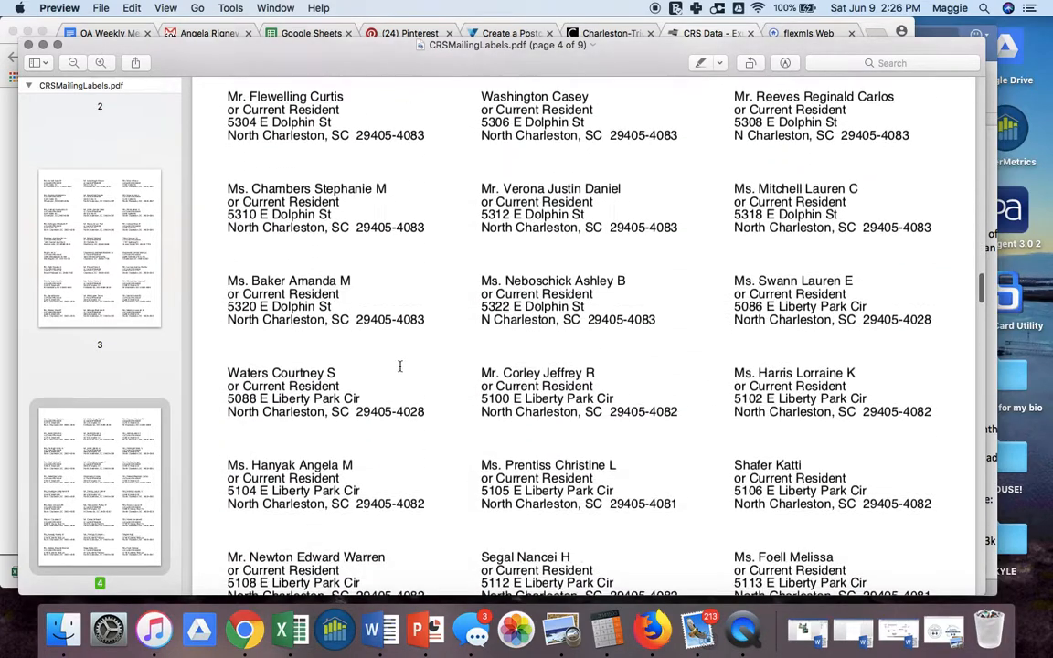
{"action": "left_click", "coordinate": [28, 44]}
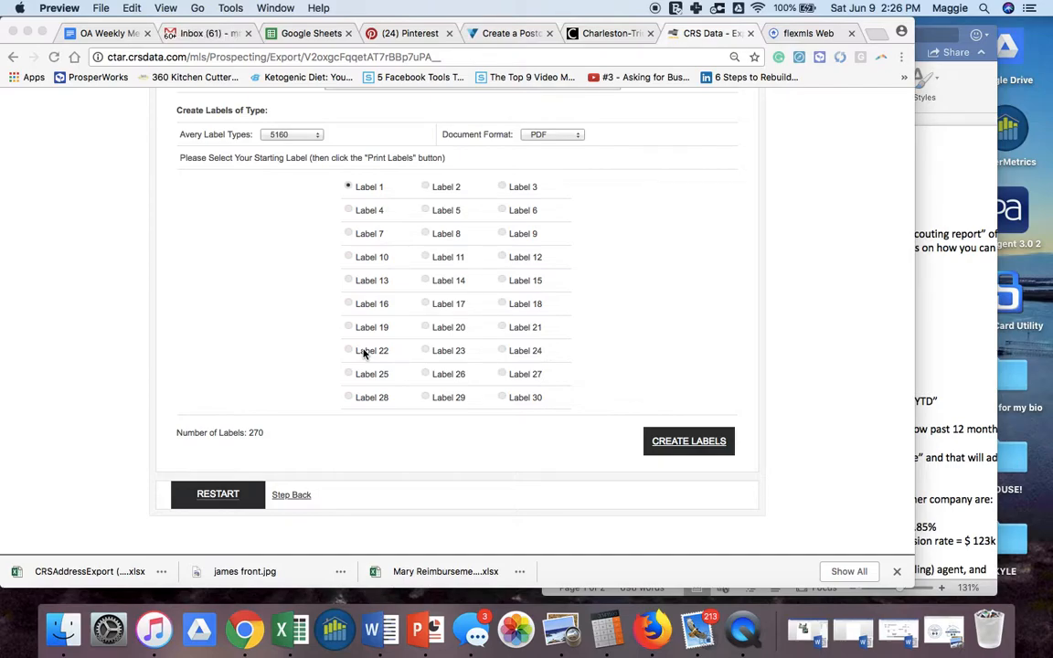
{"action": "scroll", "coordinate": [316, 298], "scroll_direction": "up", "scroll_amount": 5}
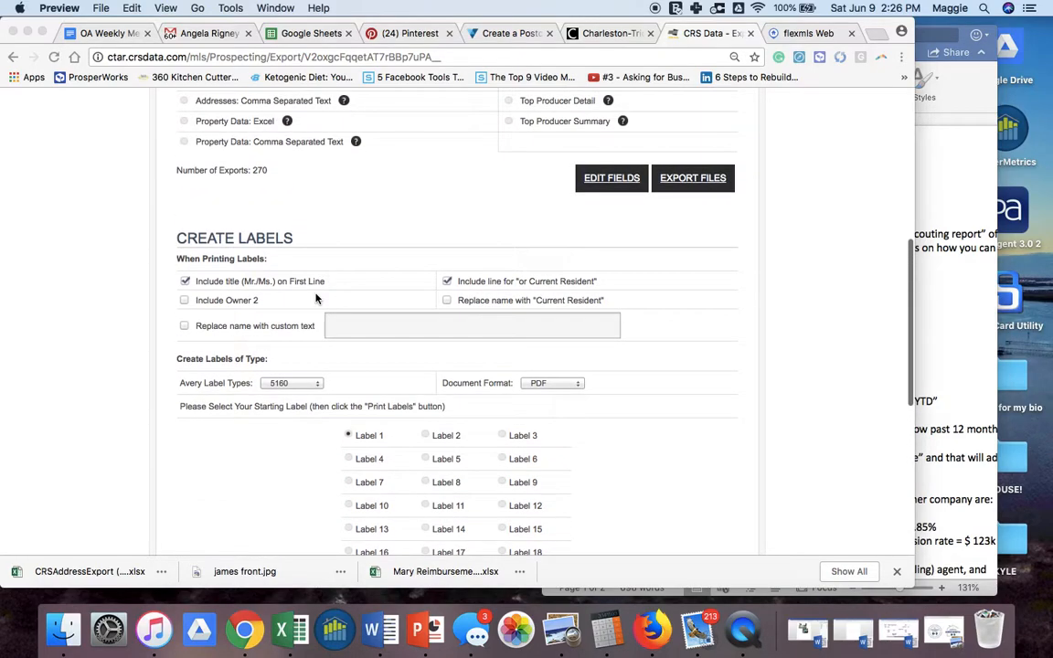
{"action": "scroll", "coordinate": [316, 298], "scroll_direction": "up", "scroll_amount": 5}
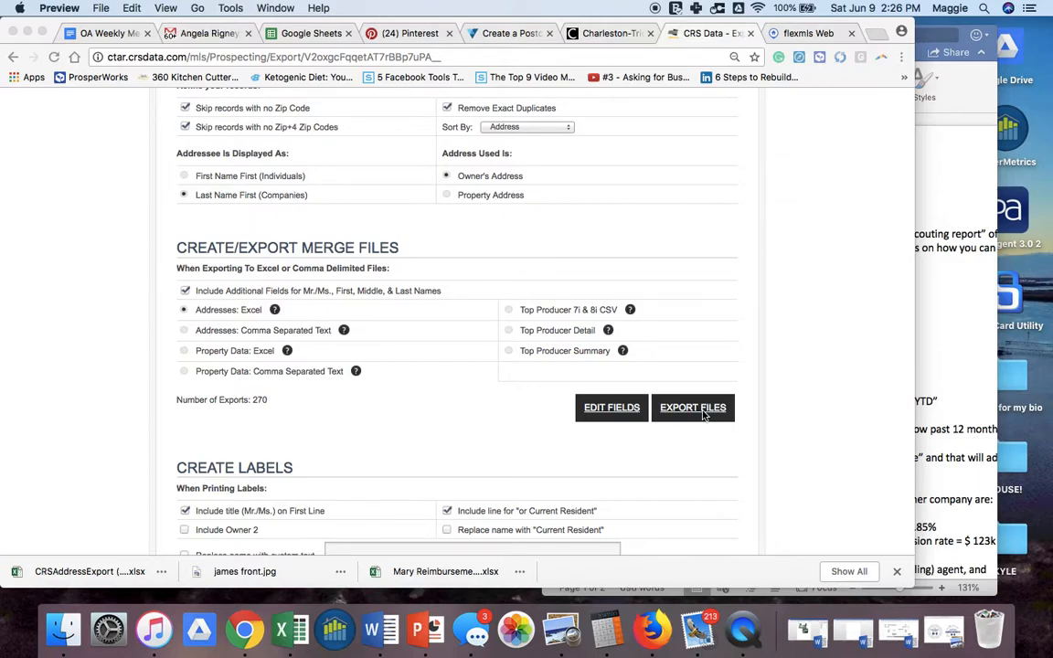
{"action": "scroll", "coordinate": [703, 378], "scroll_direction": "up", "scroll_amount": 3}
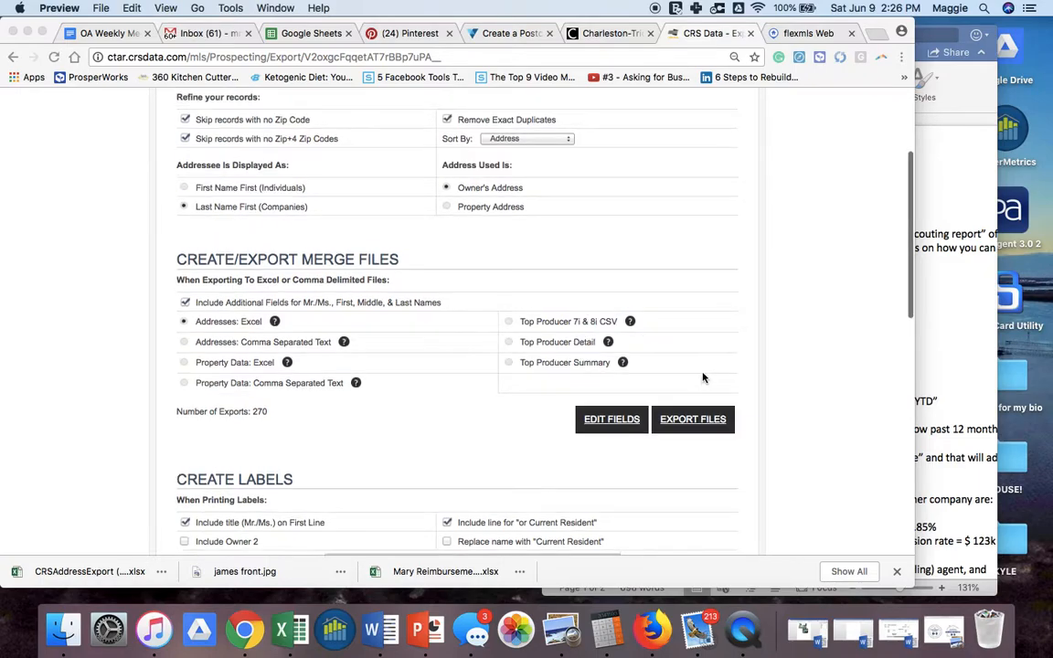
{"action": "scroll", "coordinate": [703, 377], "scroll_direction": "up", "scroll_amount": 2}
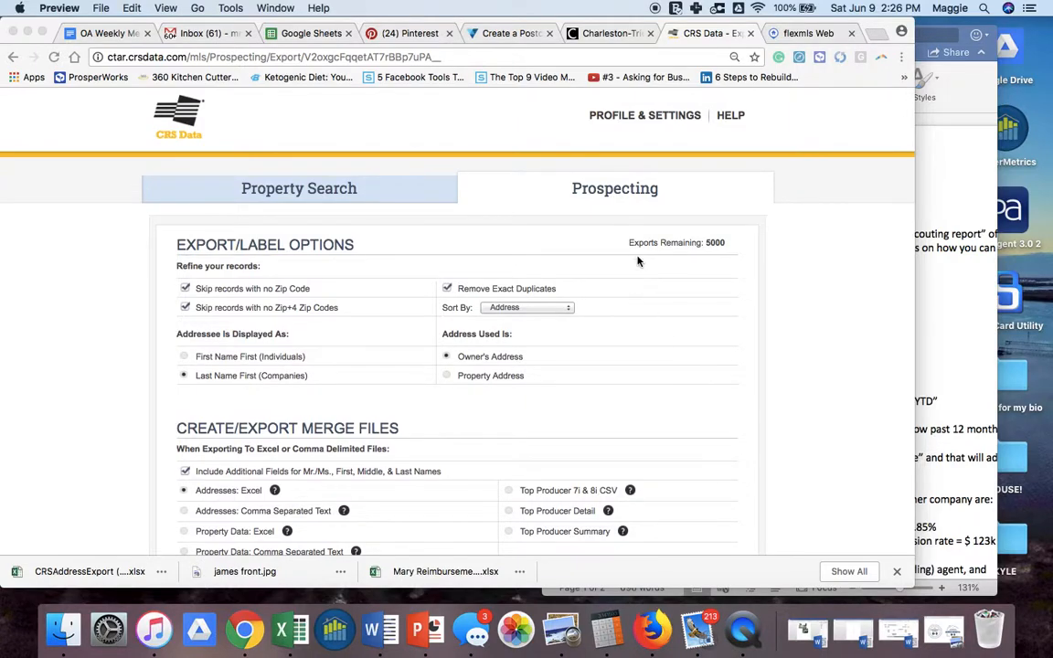
{"action": "left_click", "coordinate": [622, 194]}
{"action": "left_click", "coordinate": [622, 194]}
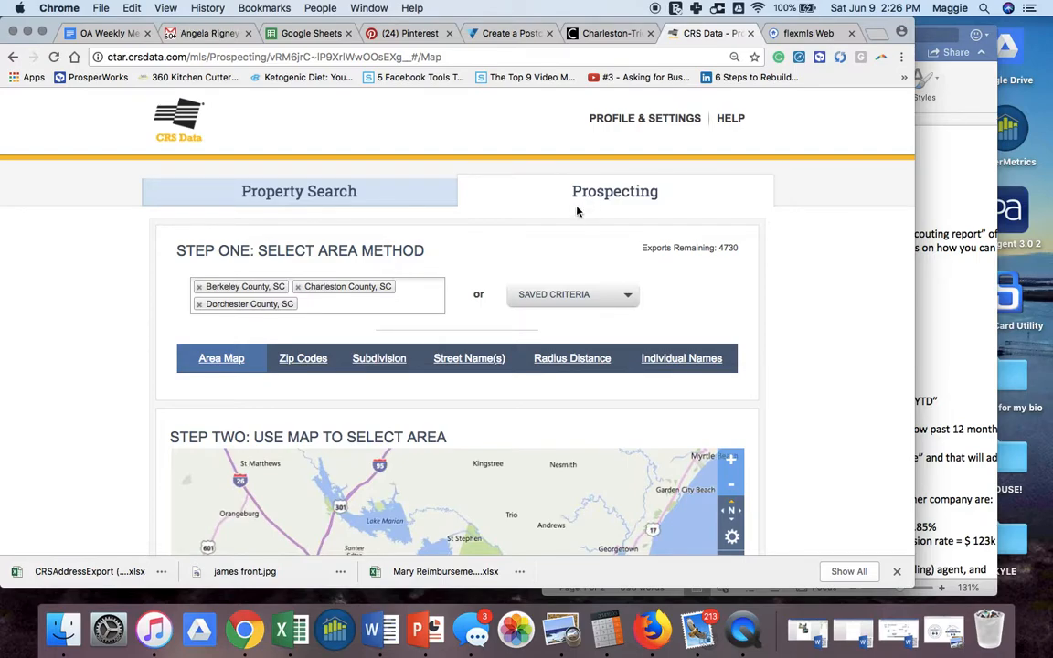
{"action": "left_click", "coordinate": [561, 363]}
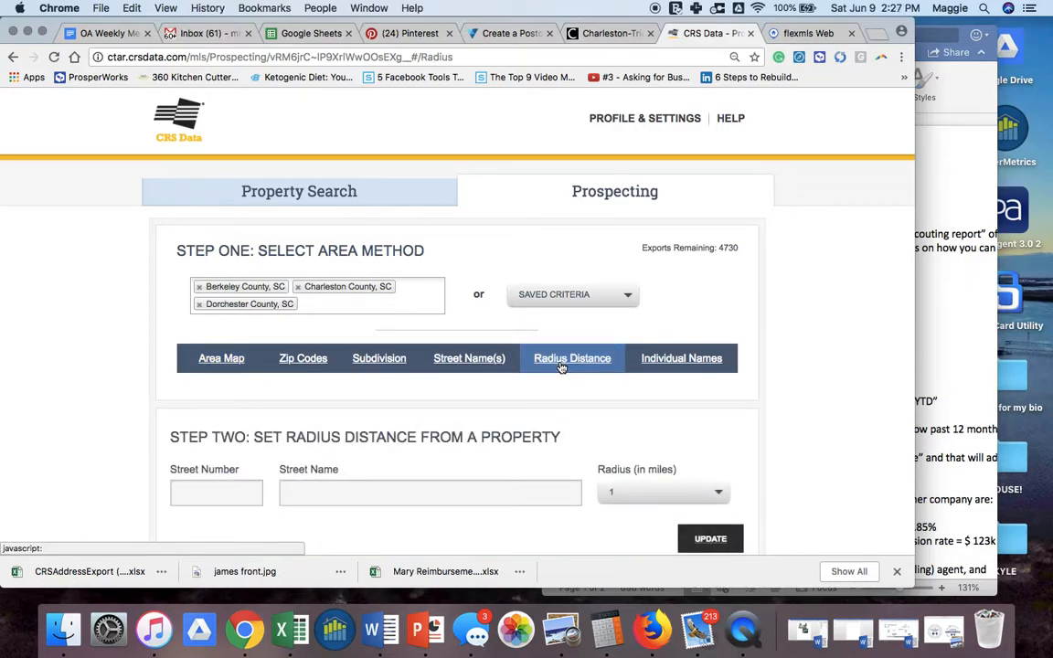
{"action": "left_click", "coordinate": [224, 495]}
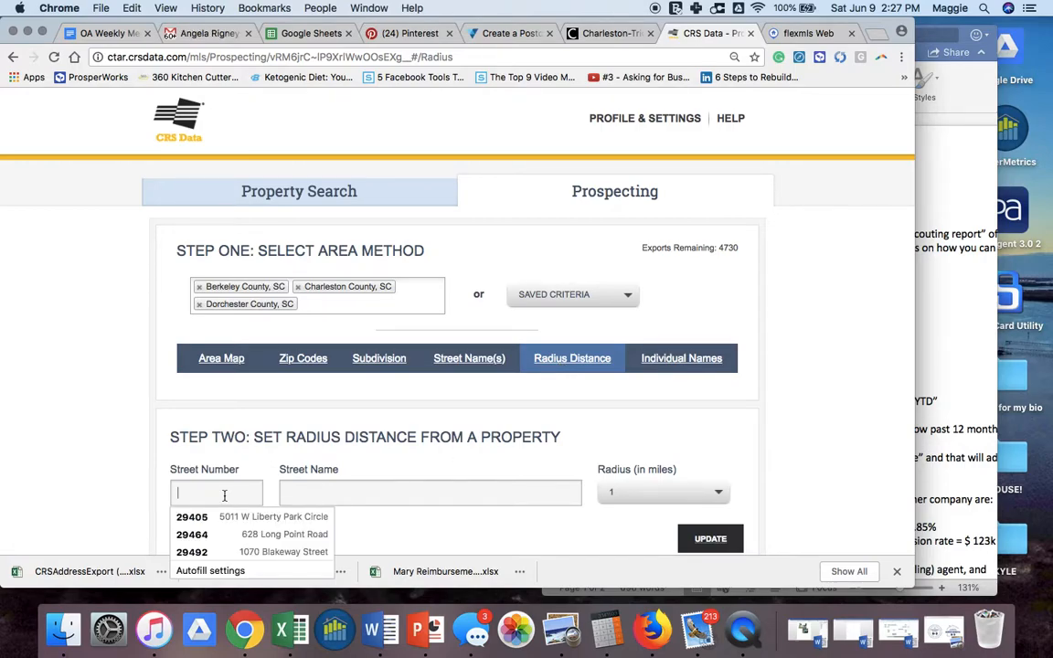
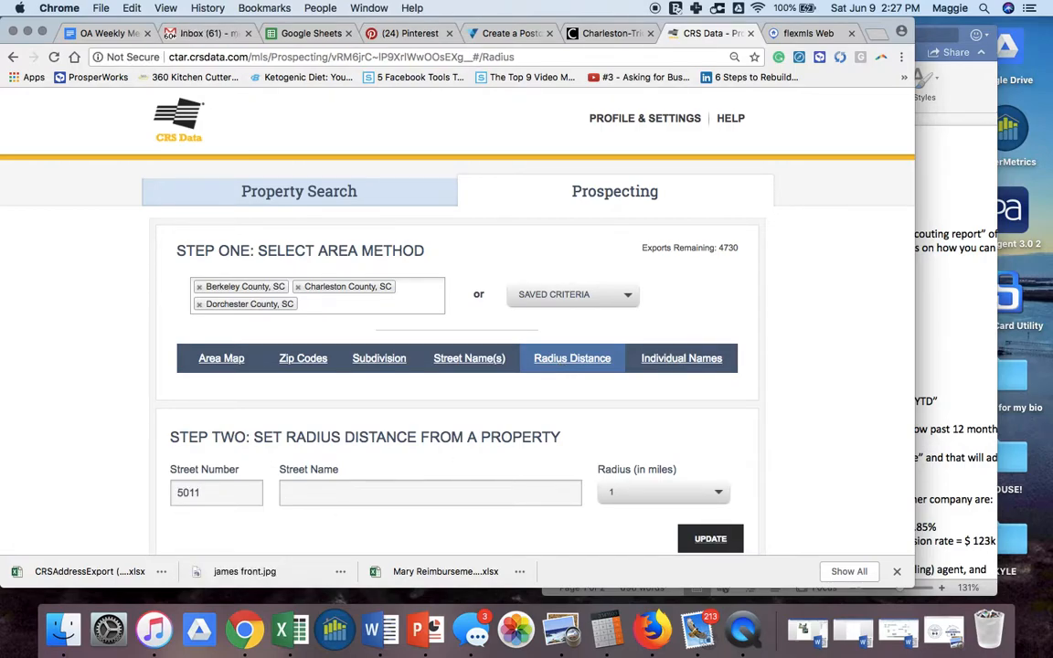
{"action": "key", "text": "Down"}
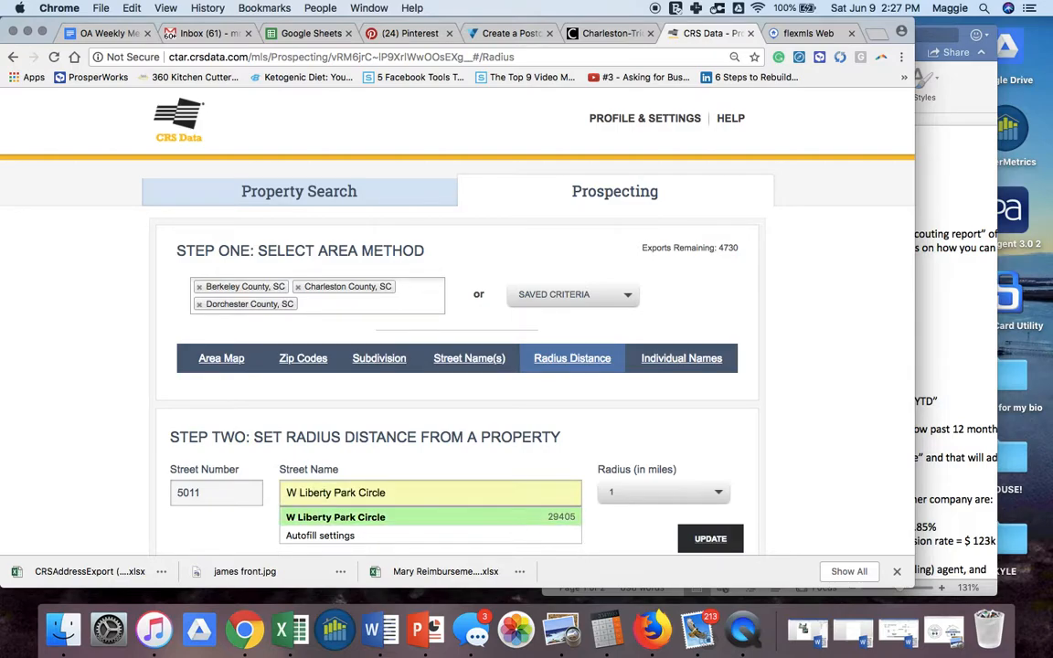
{"action": "key", "text": "Return"}
- Set the search radius to 5 miles and update to find the subject property
{"action": "left_click", "coordinate": [643, 494]}
{"action": "scroll", "coordinate": [642, 494], "scroll_direction": "down", "scroll_amount": 3}
{"action": "left_click", "coordinate": [662, 352]}
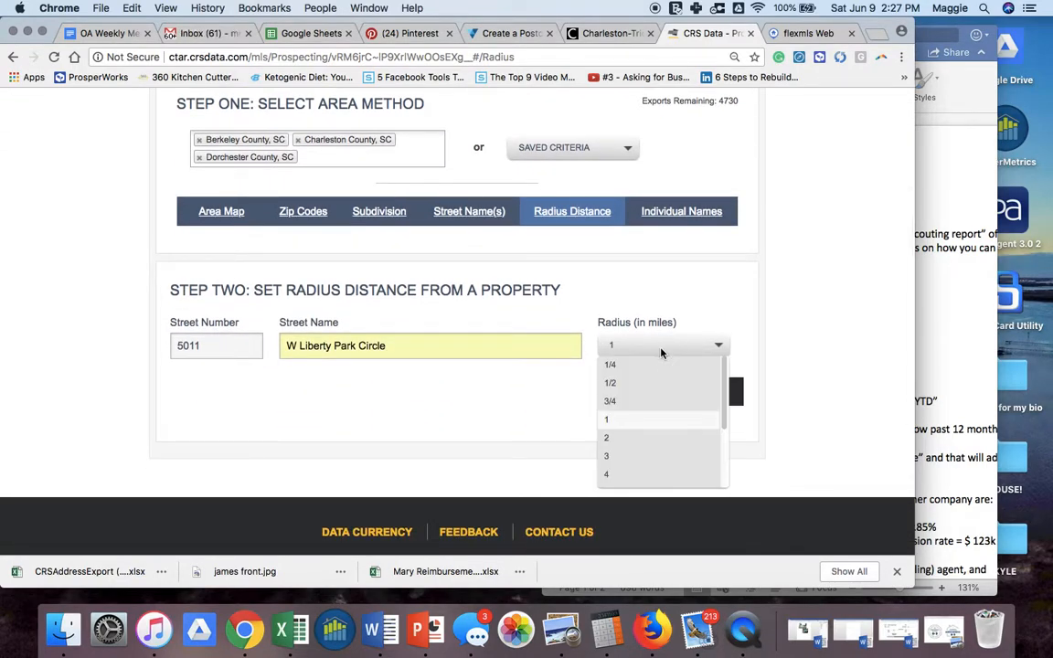
{"action": "scroll", "coordinate": [640, 471], "scroll_direction": "down", "scroll_amount": 3}
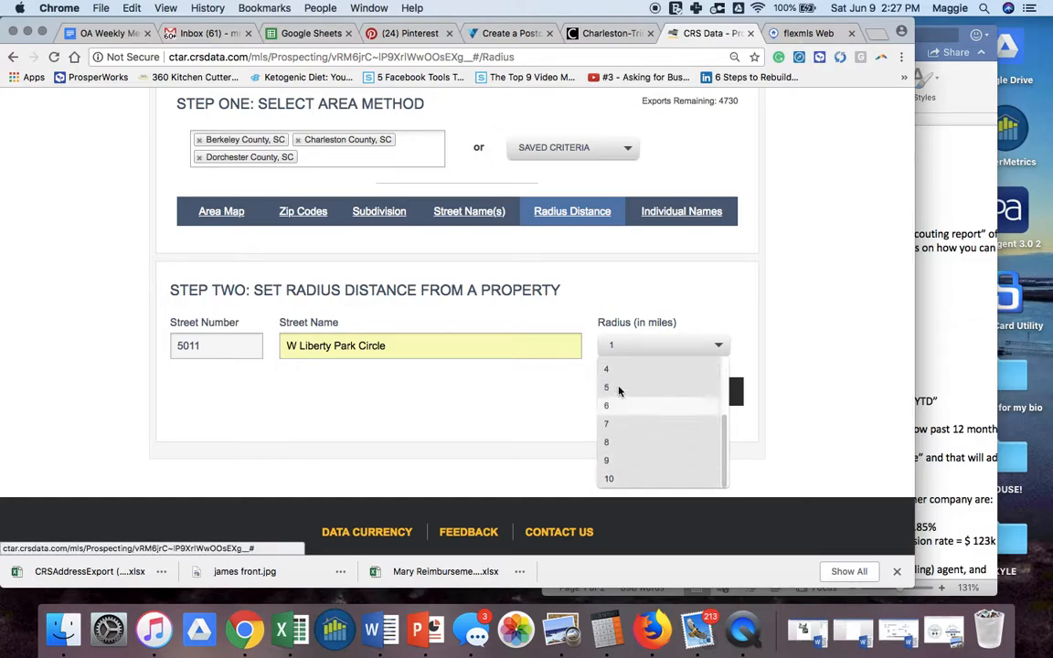
{"action": "left_click", "coordinate": [619, 389]}
{"action": "left_click", "coordinate": [712, 395]}
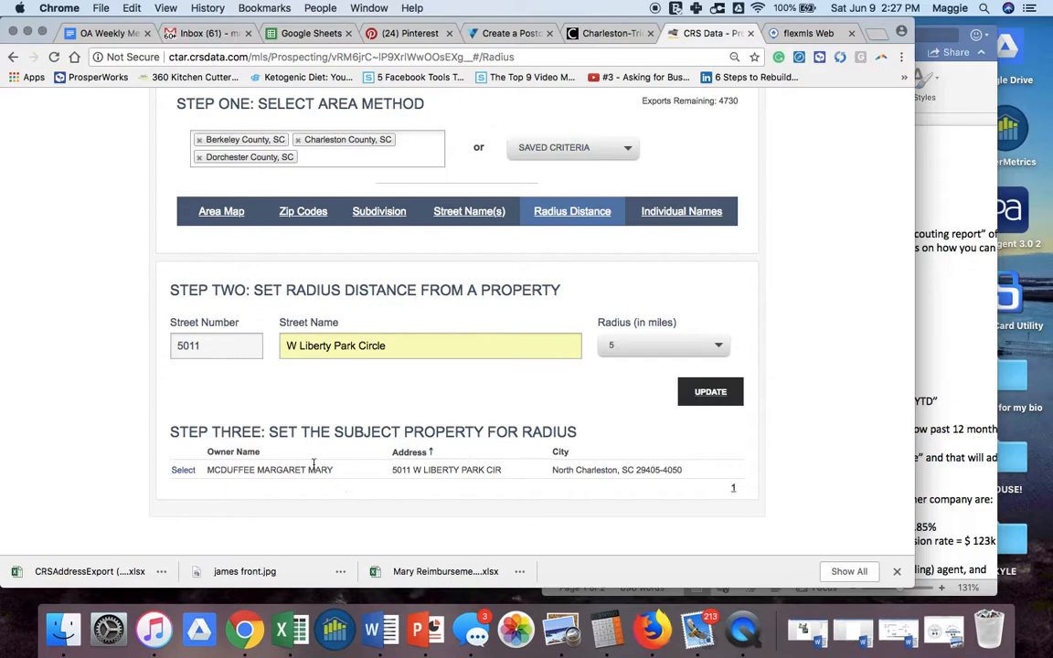
{"action": "left_click", "coordinate": [183, 472]}
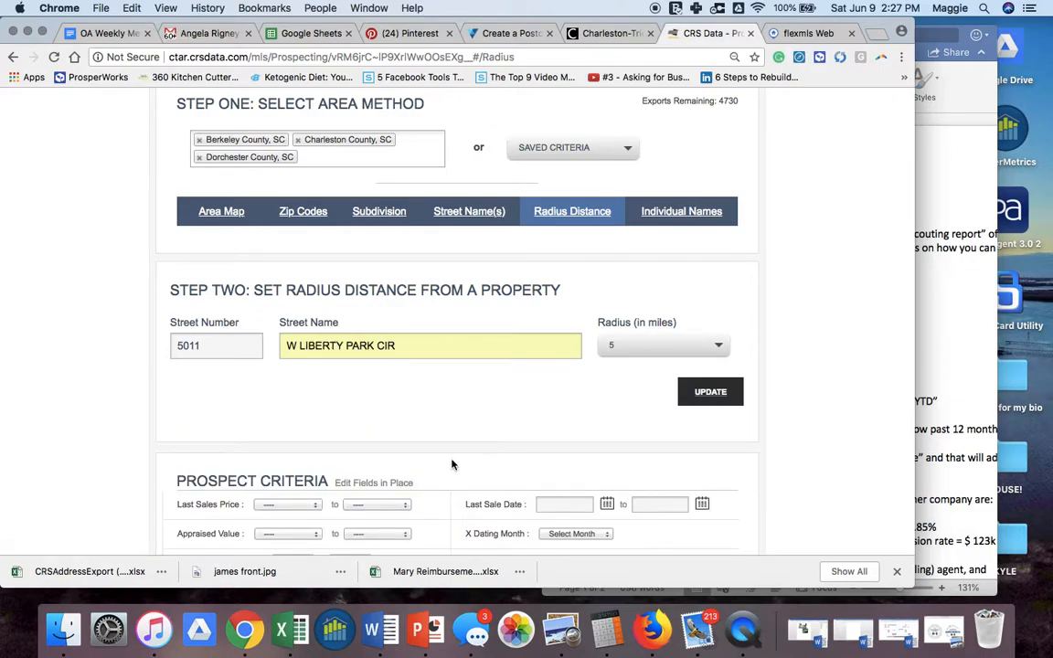
{"action": "scroll", "coordinate": [455, 460], "scroll_direction": "down", "scroll_amount": 8}
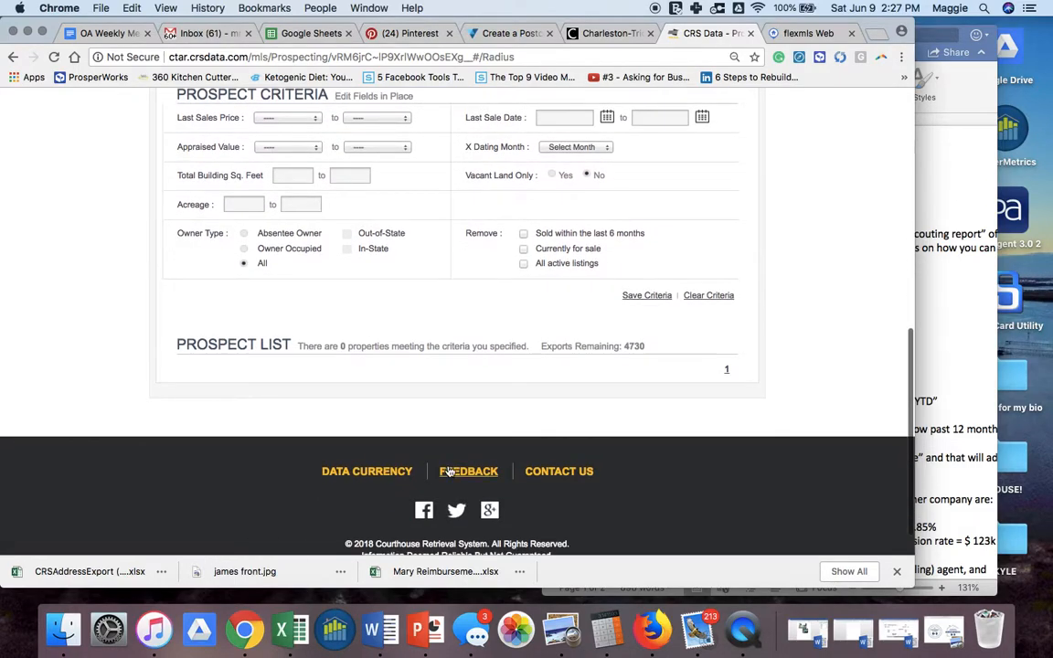
{"action": "scroll", "coordinate": [468, 335], "scroll_direction": "up", "scroll_amount": 1}
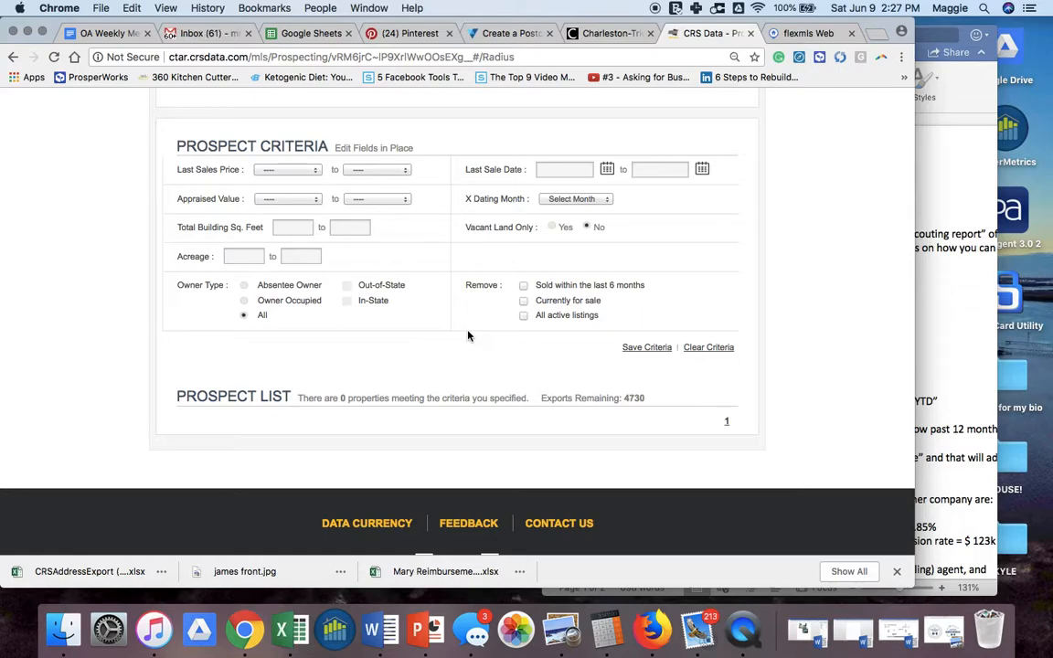
{"action": "scroll", "coordinate": [466, 329], "scroll_direction": "up", "scroll_amount": 2}
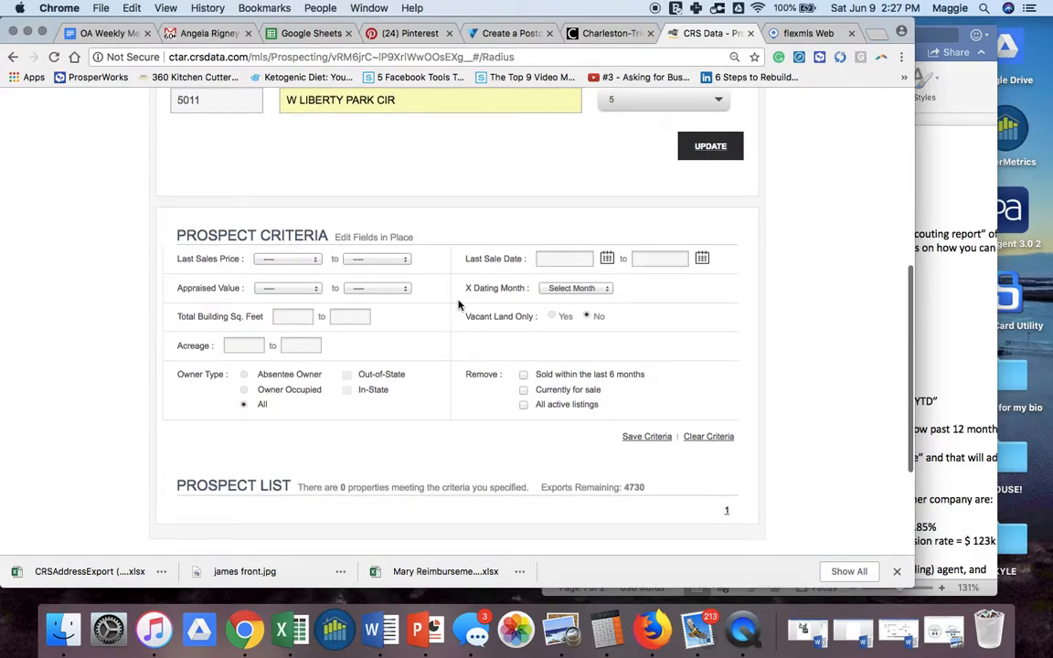
{"action": "scroll", "coordinate": [459, 305], "scroll_direction": "down", "scroll_amount": 1}
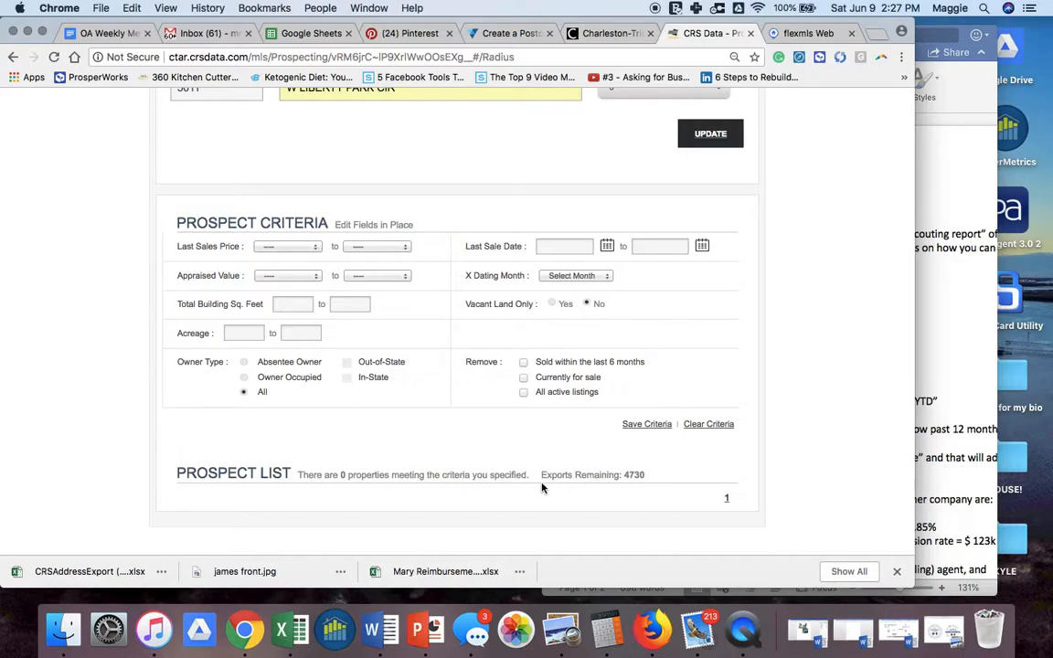
{"action": "left_click_drag", "start_coordinate": [626, 473], "coordinate": [647, 479]}
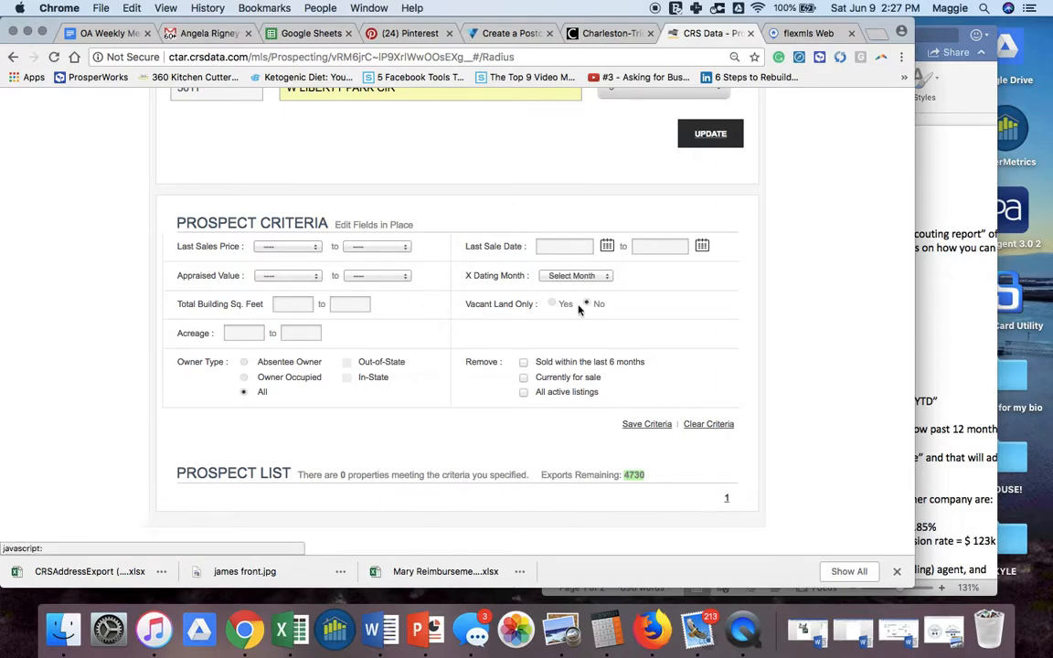
{"action": "scroll", "coordinate": [471, 320], "scroll_direction": "down", "scroll_amount": 3}
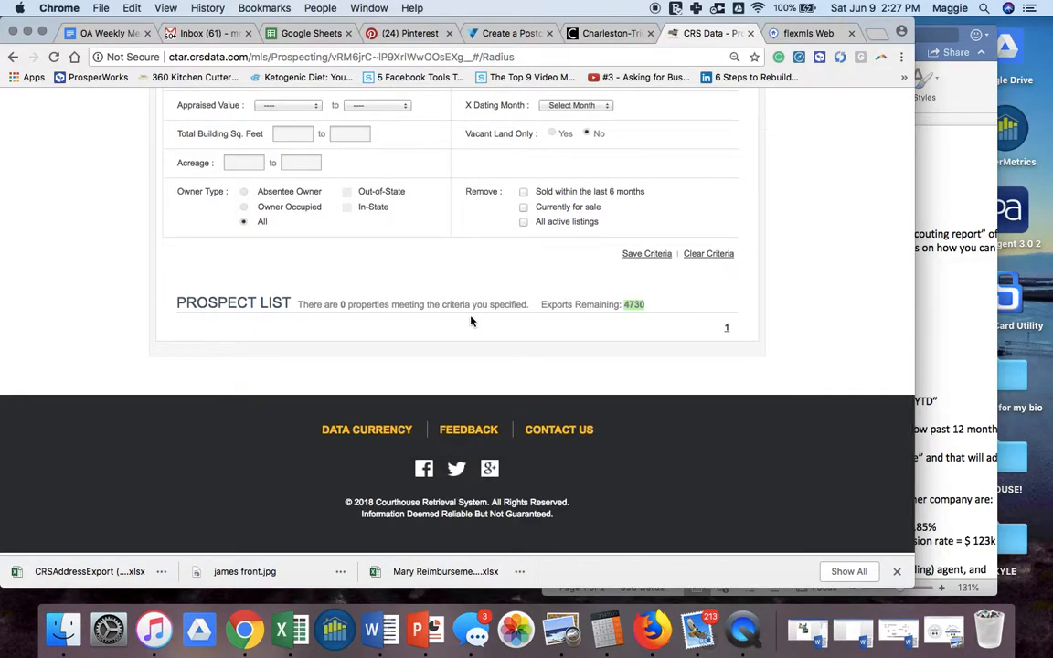
{"action": "scroll", "coordinate": [471, 320], "scroll_direction": "up", "scroll_amount": 5}
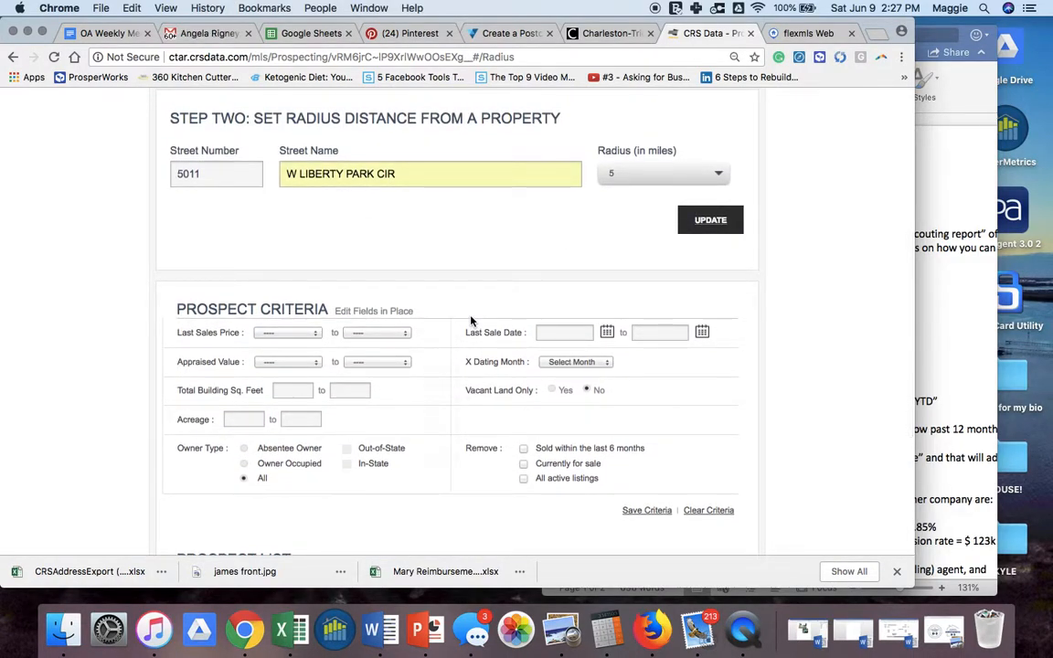